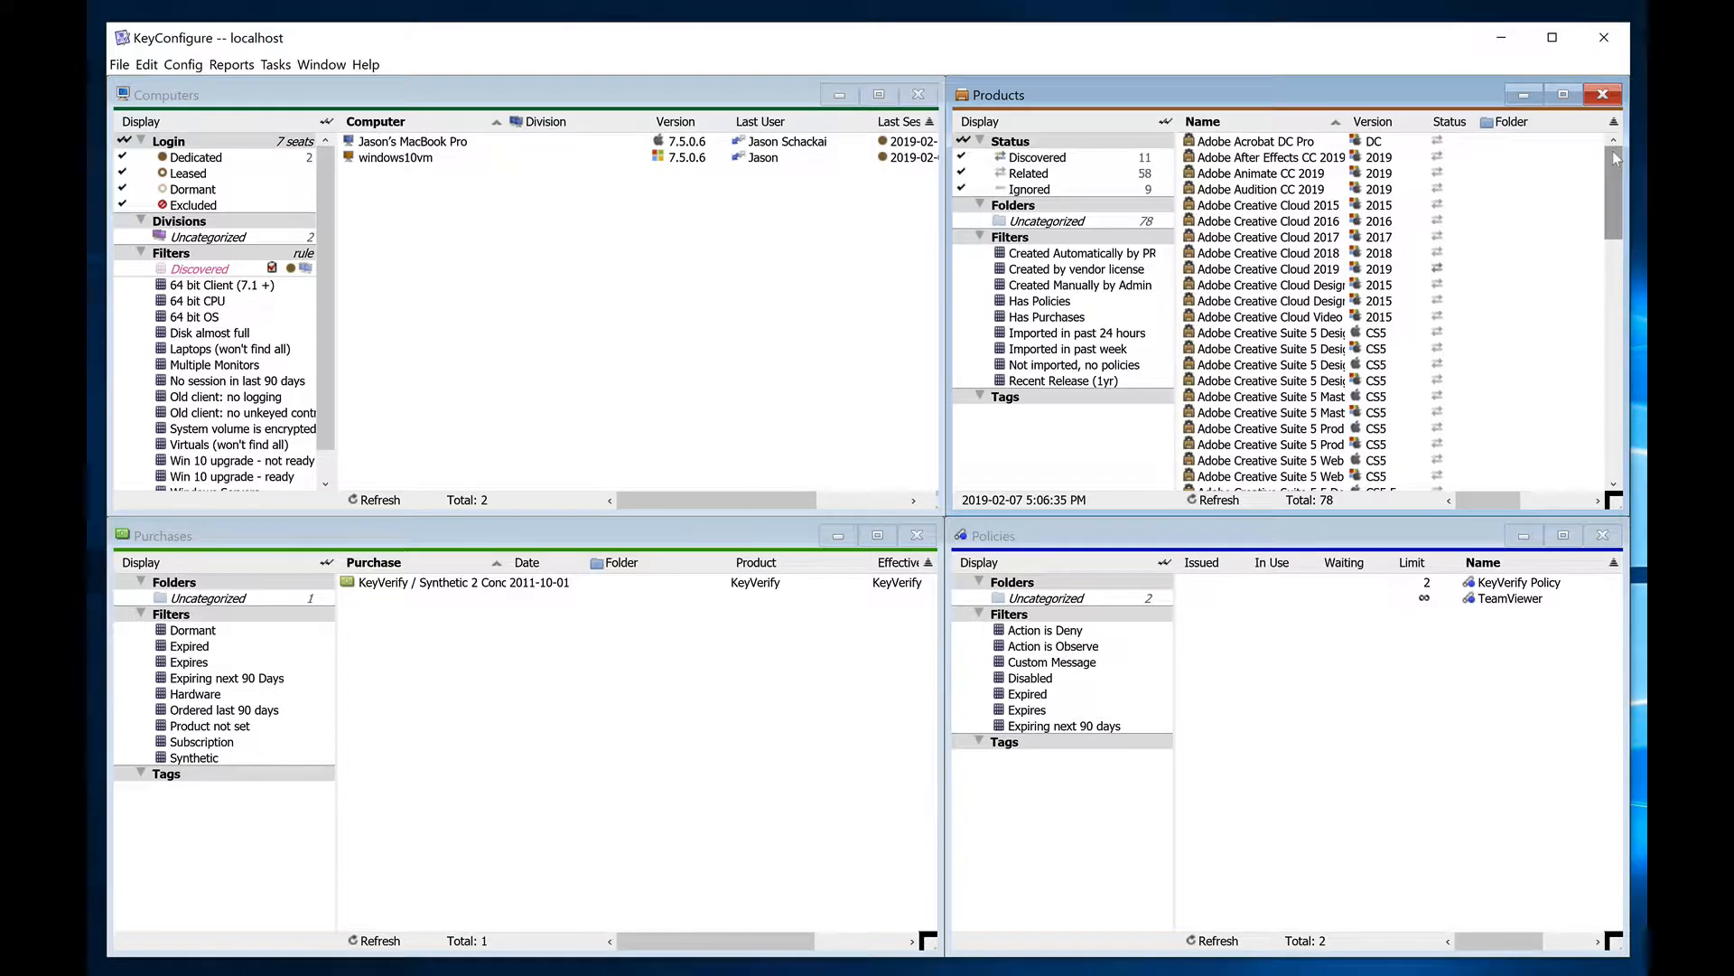
- Open the report builder for the Audit Products (PROD x comp) report
{"action": "right_click", "coordinate": [1495, 244]}
{"action": "mouse_move", "coordinate": [1542, 371]}
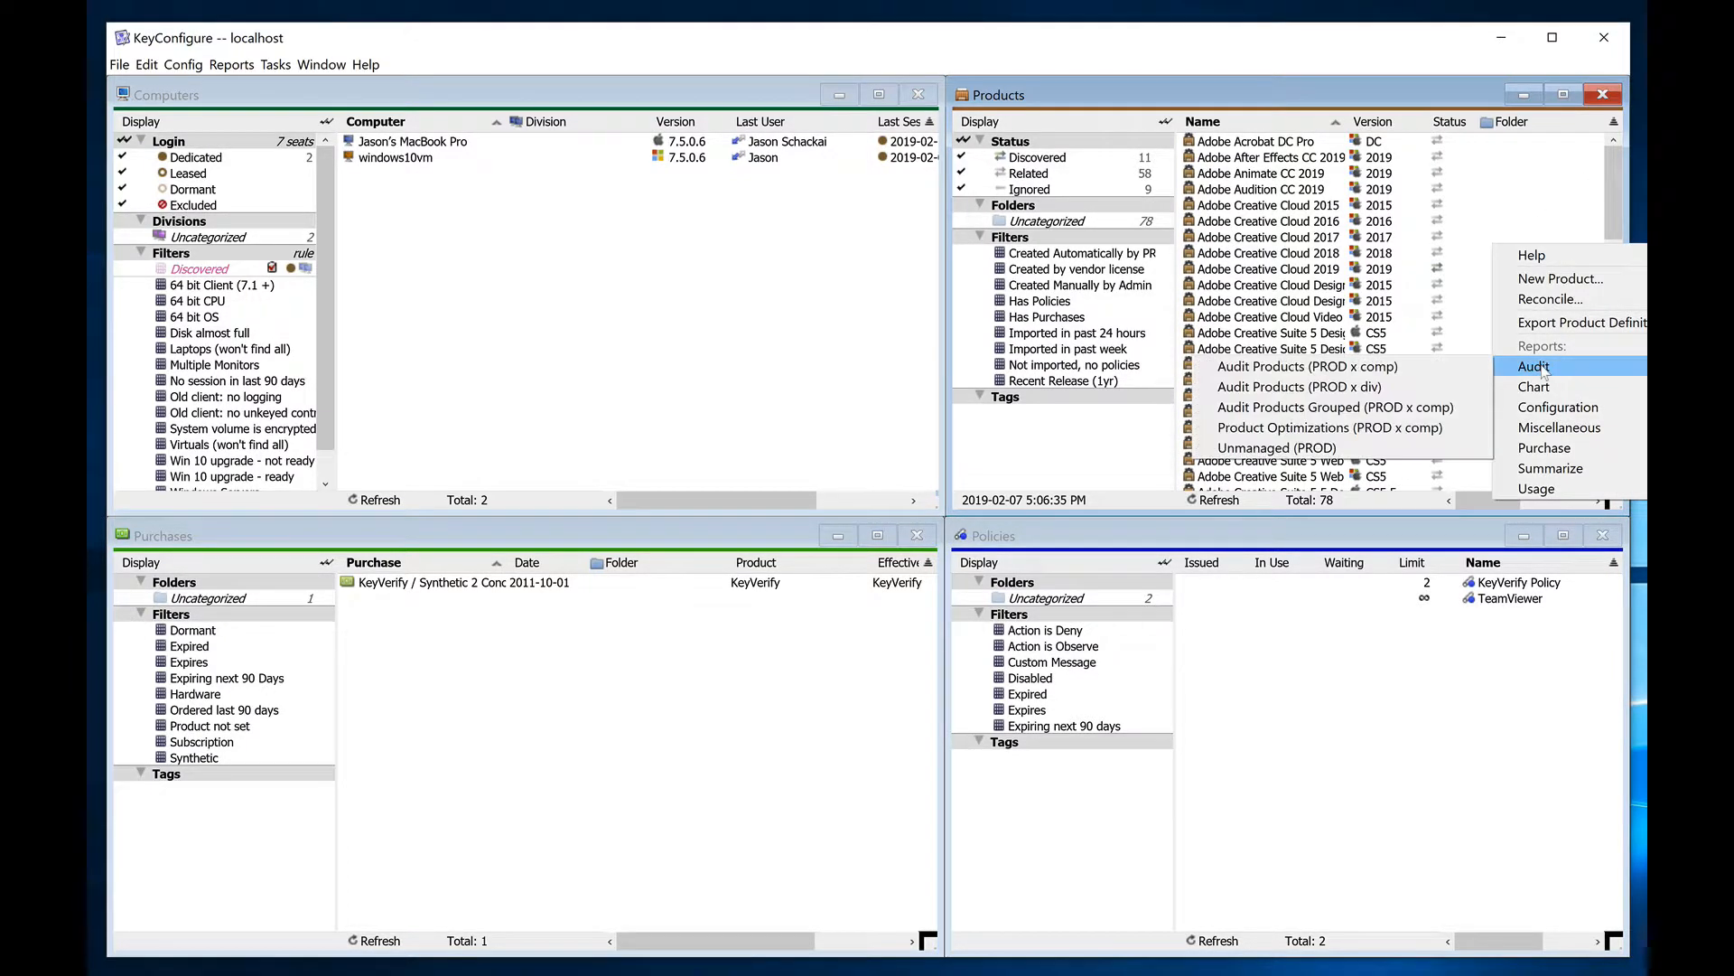
{"action": "left_click", "coordinate": [1433, 365]}
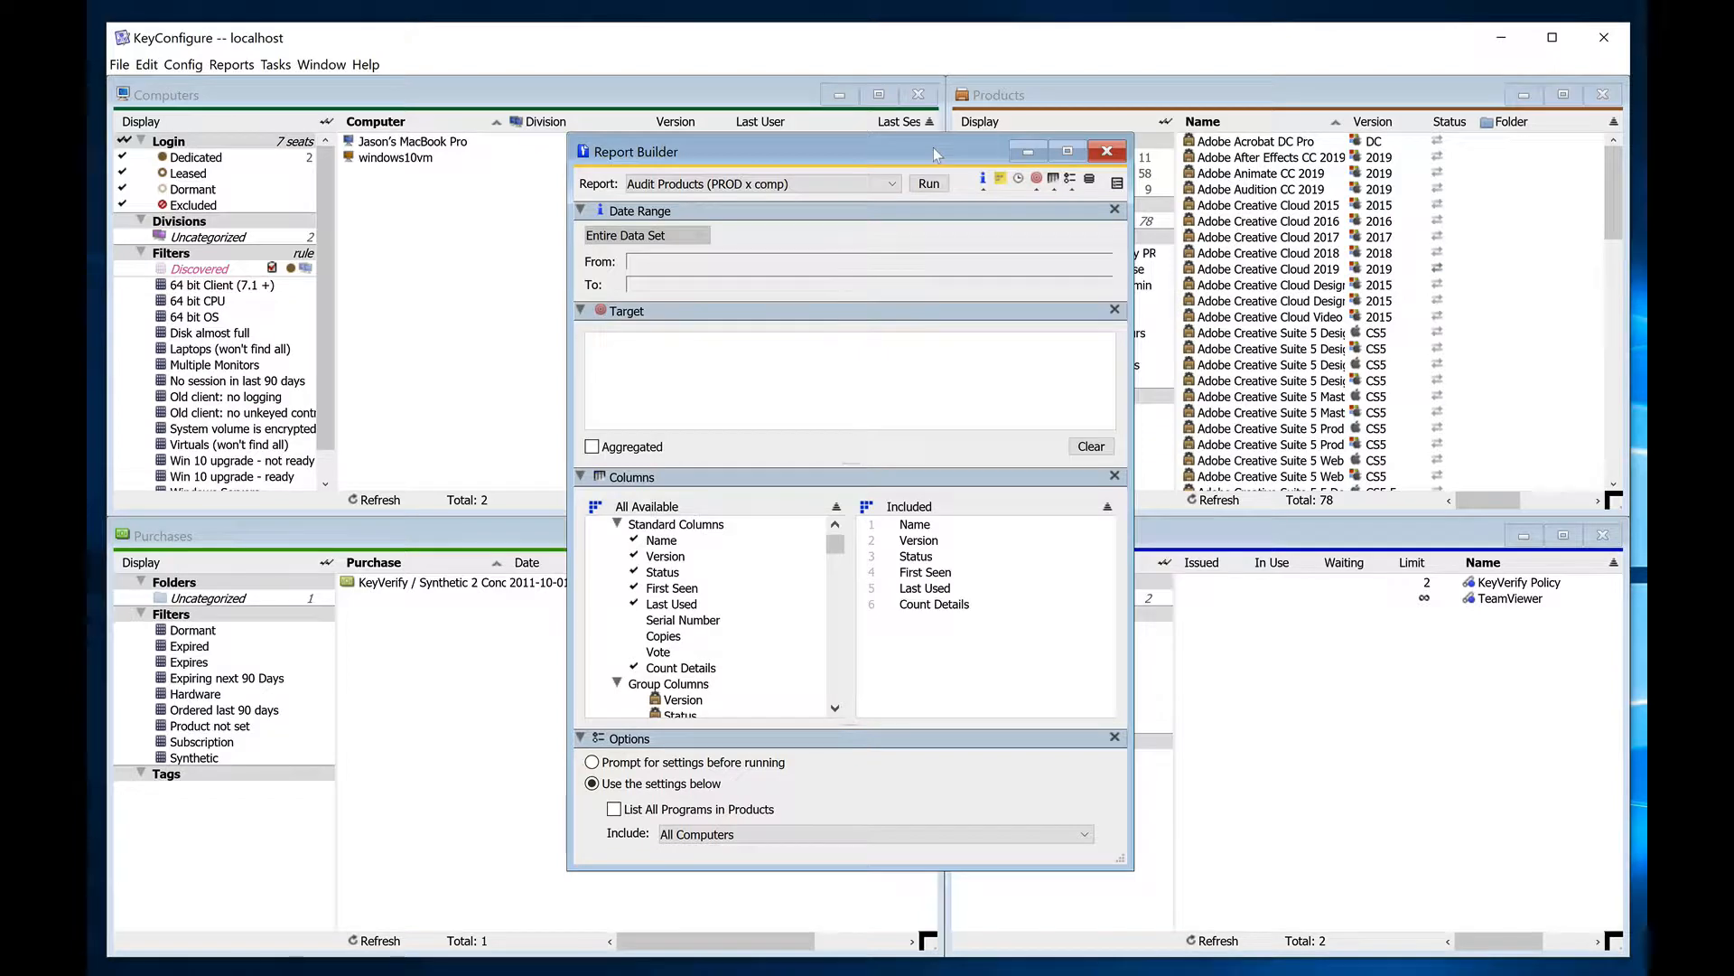
- Try adding both listed computers to the report's target, and clear the target
{"action": "left_click_drag", "start_coordinate": [934, 154], "coordinate": [1327, 175]}
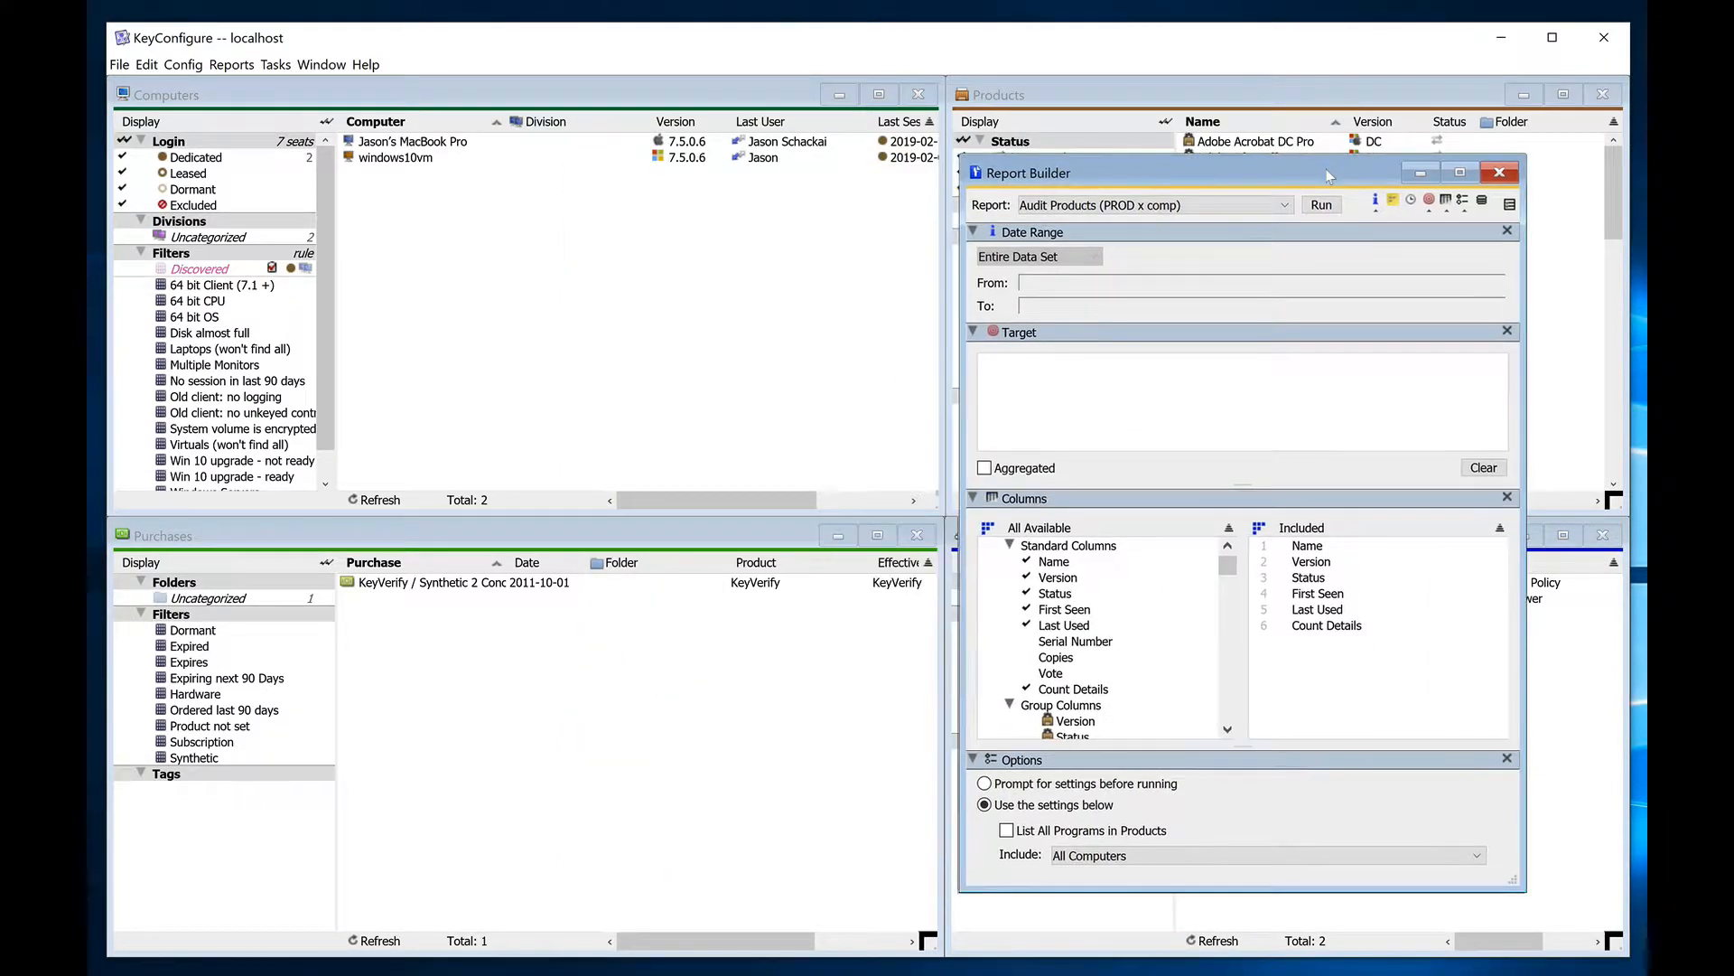
{"action": "left_click", "coordinate": [402, 142]}
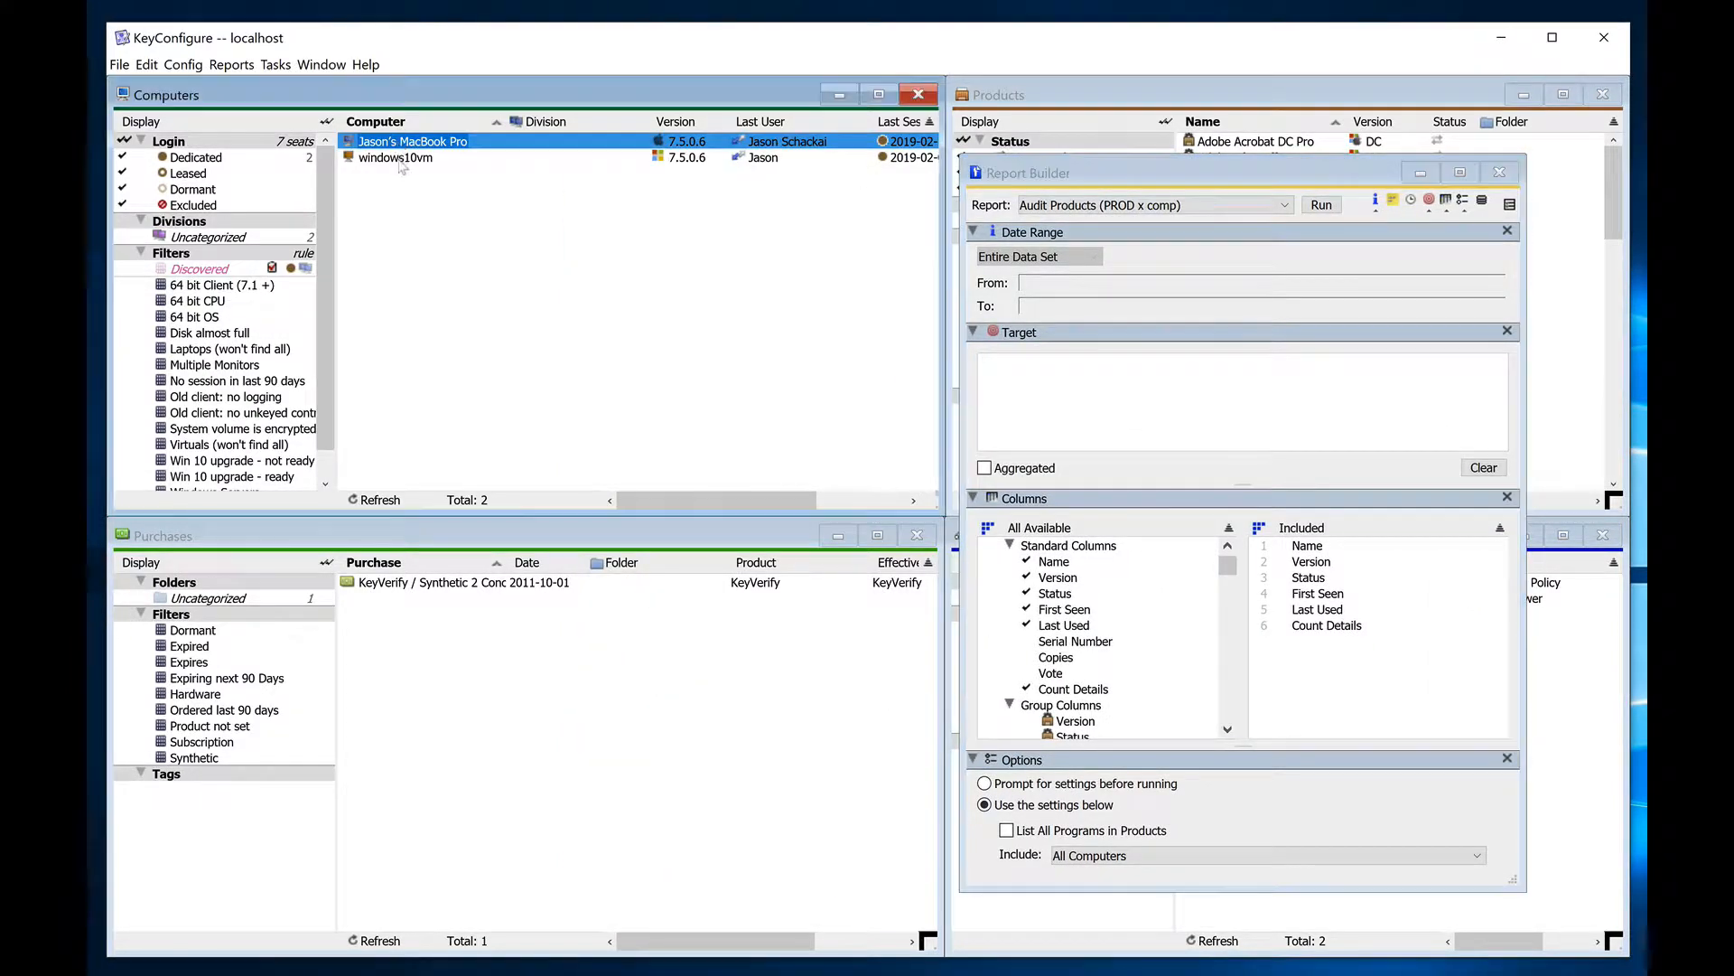
{"action": "left_click", "coordinate": [402, 158], "text": "shift"}
{"action": "left_click_drag", "start_coordinate": [414, 149], "coordinate": [1051, 422]}
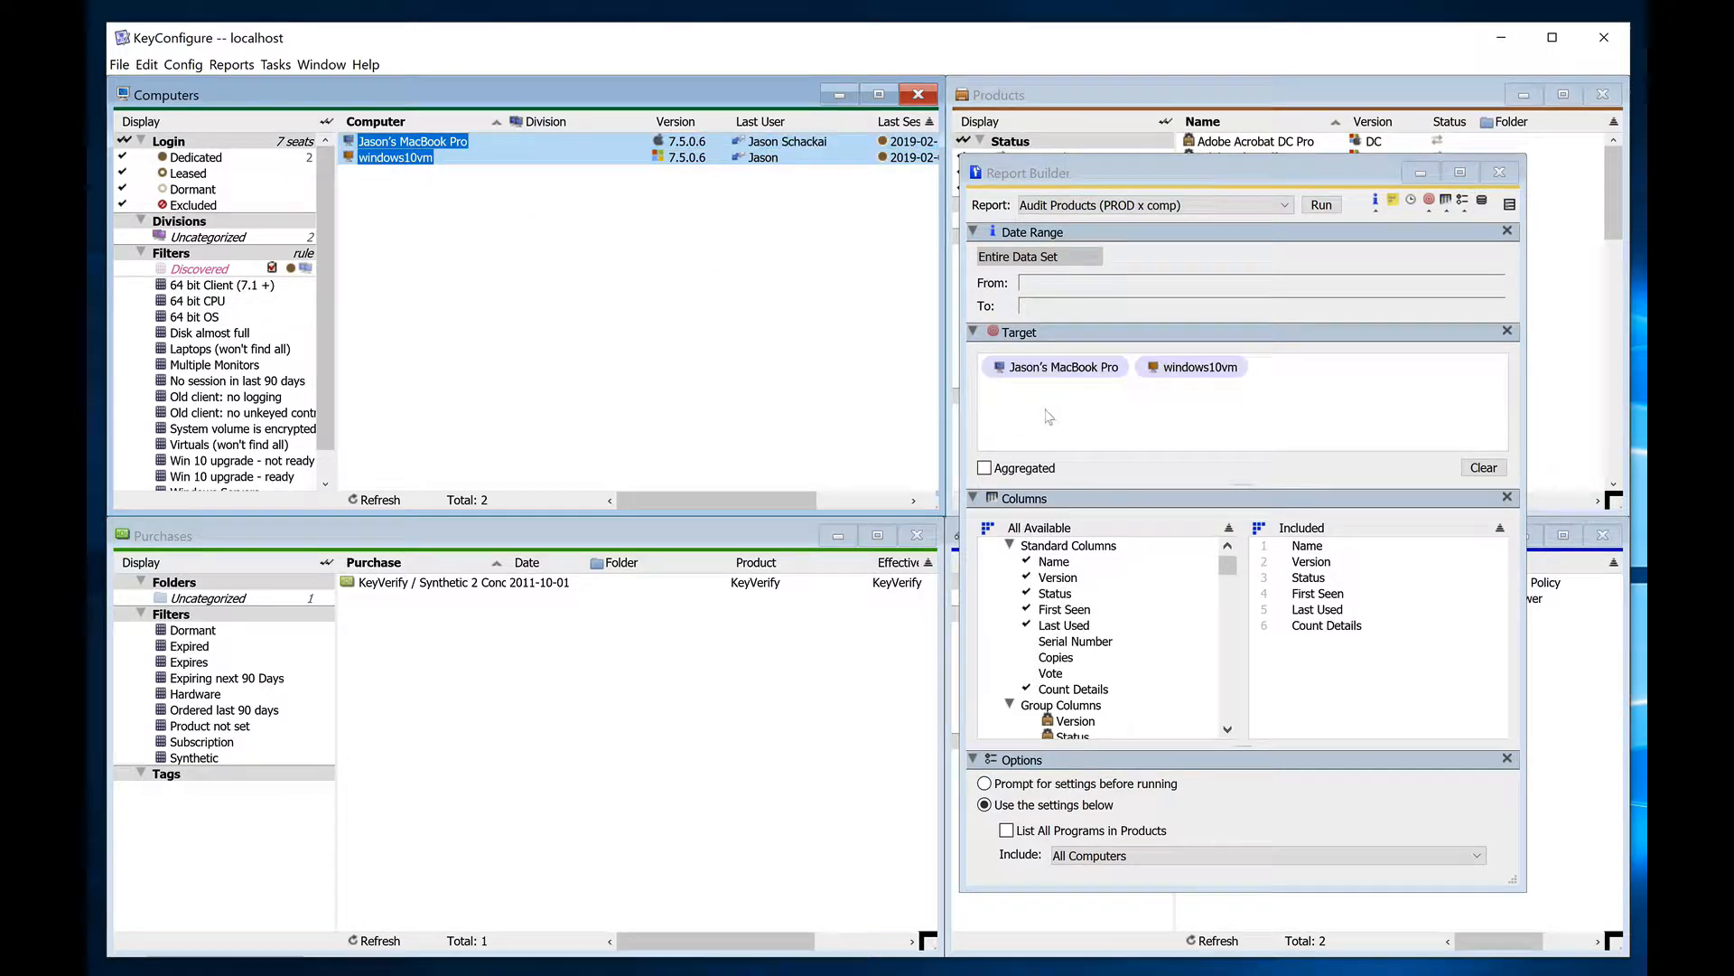
{"action": "left_click", "coordinate": [1484, 468]}
{"action": "left_click", "coordinate": [1484, 468]}
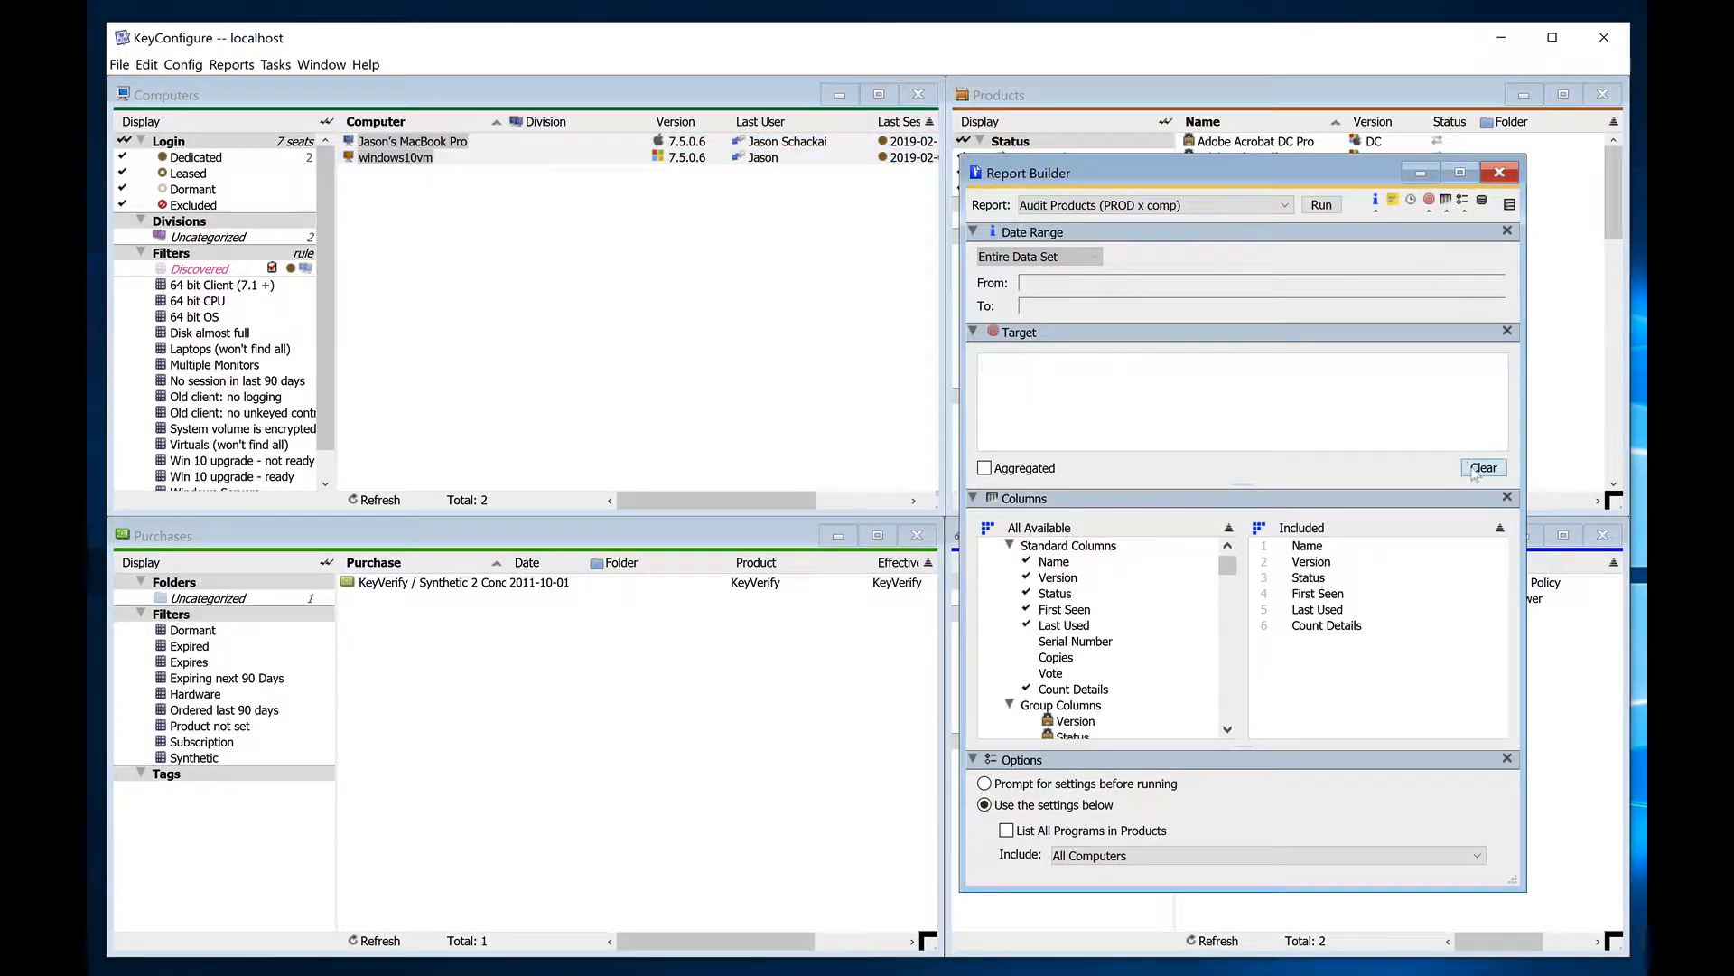
- Run the Audit Products (PROD x comp) report for all computers on the entire data set and sort it by Count Details
{"action": "left_click_drag", "start_coordinate": [1326, 170], "coordinate": [775, 137]}
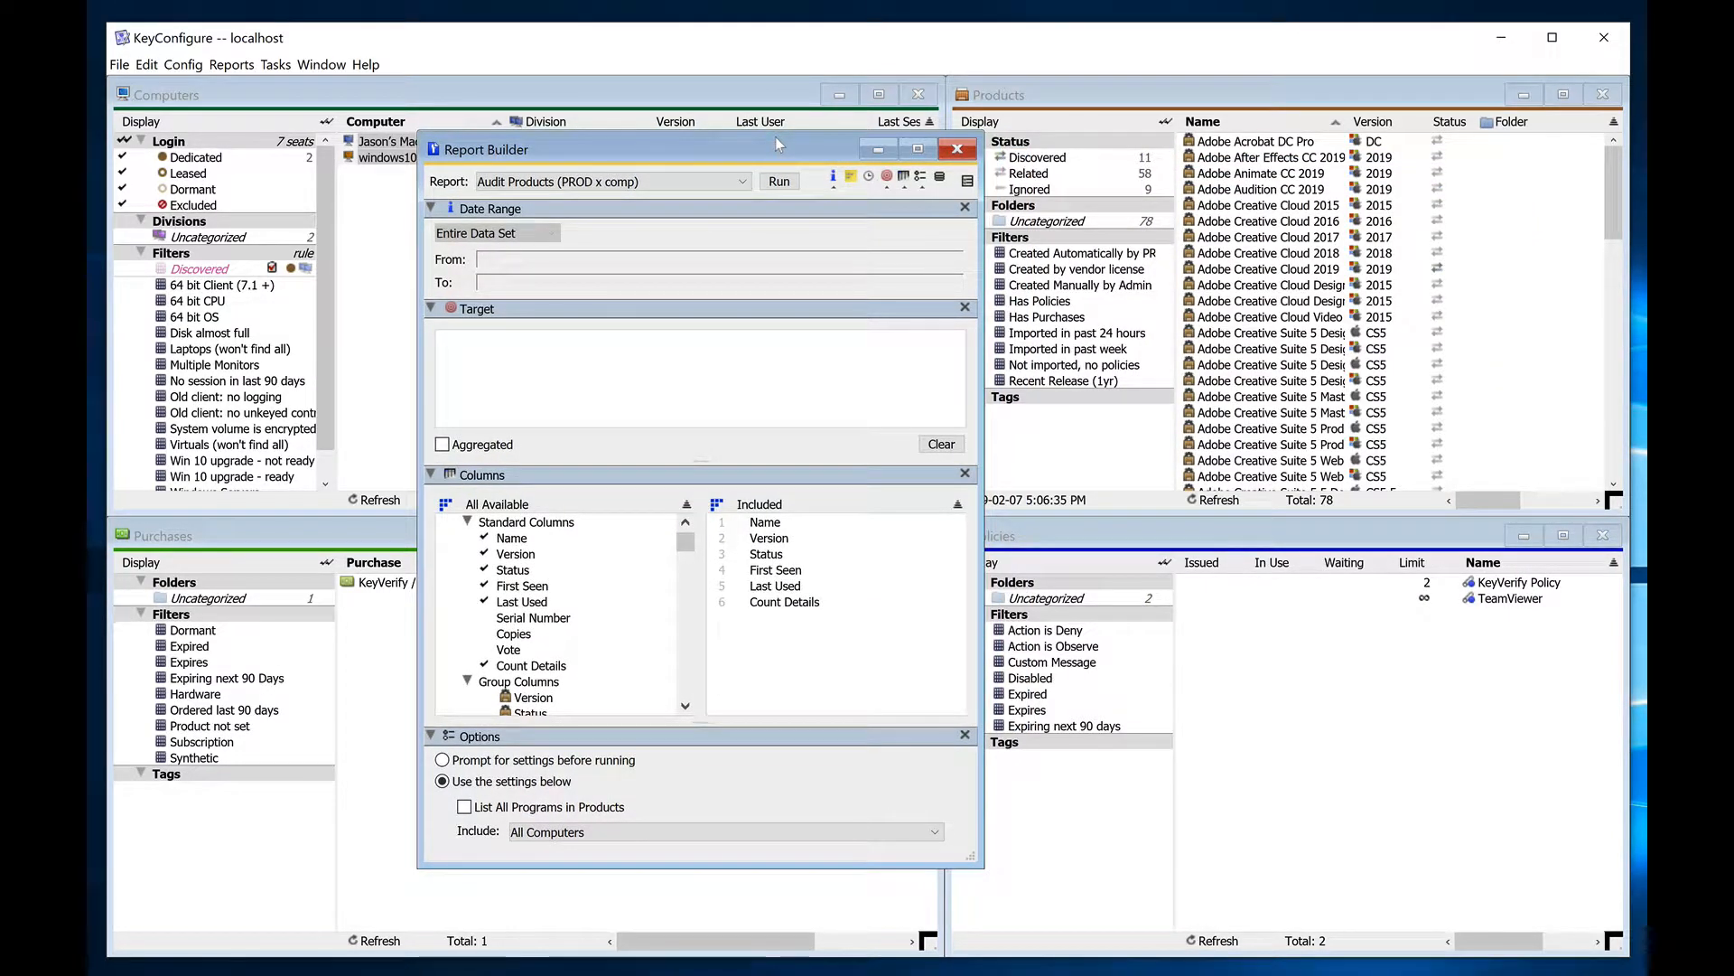
{"action": "left_click", "coordinate": [776, 185]}
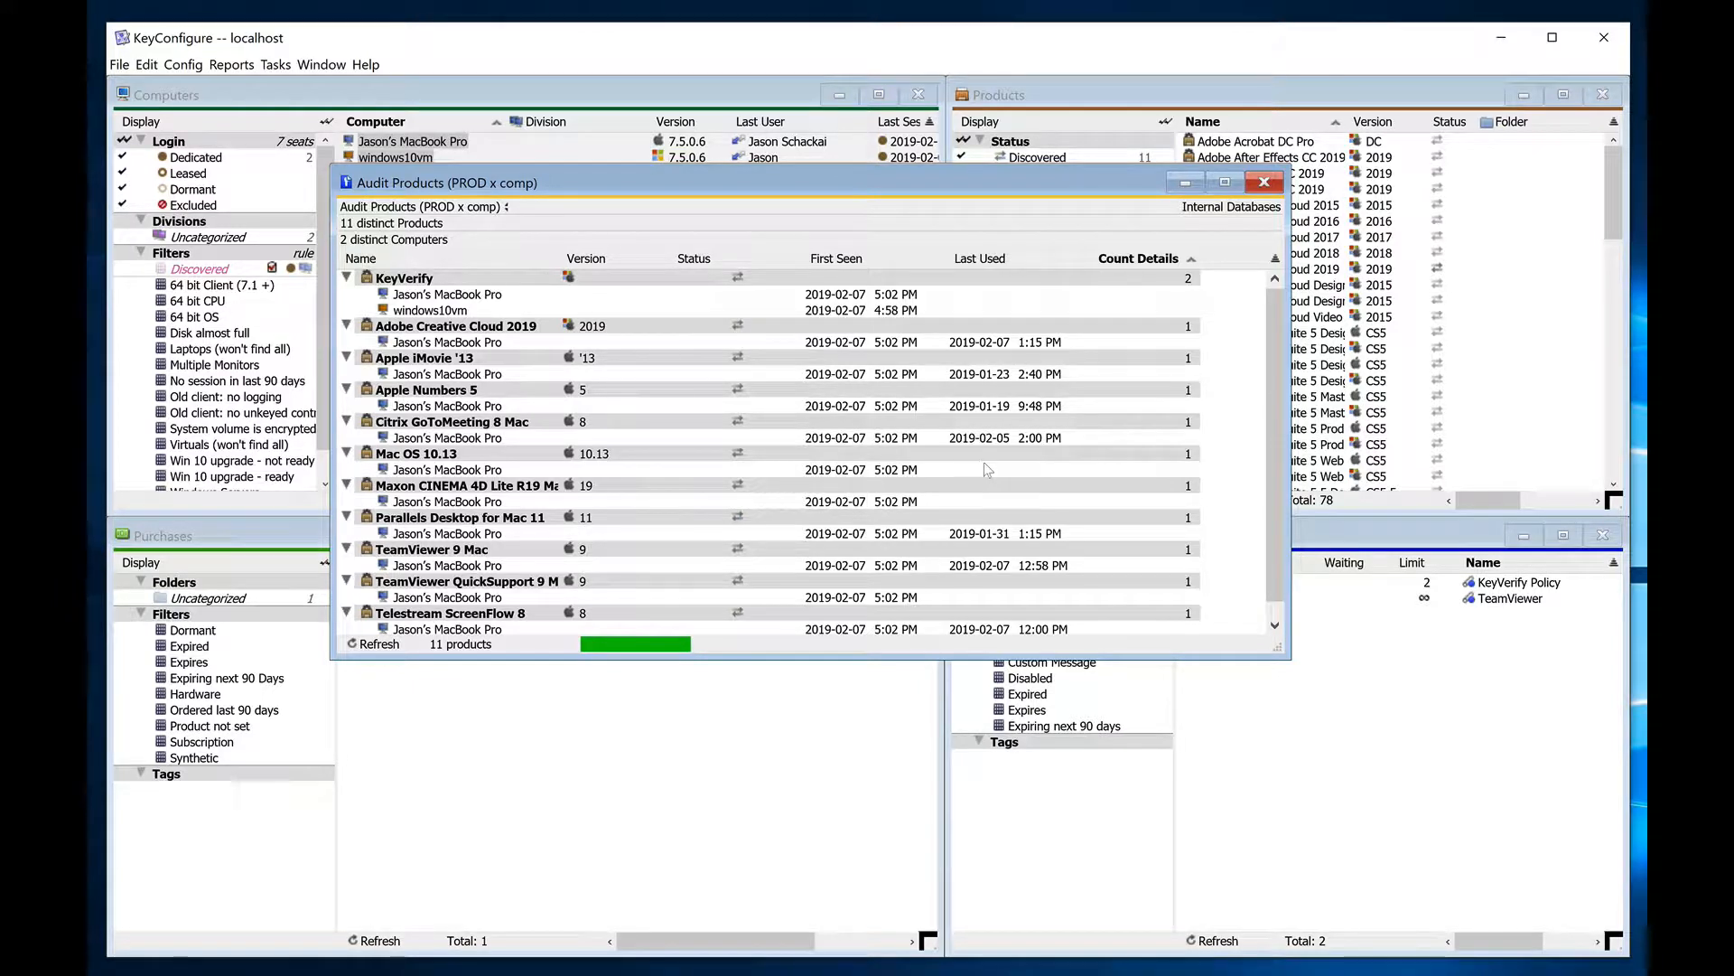
{"action": "left_click", "coordinate": [1136, 260]}
{"action": "left_click", "coordinate": [1136, 260]}
{"action": "right_click", "coordinate": [1012, 264]}
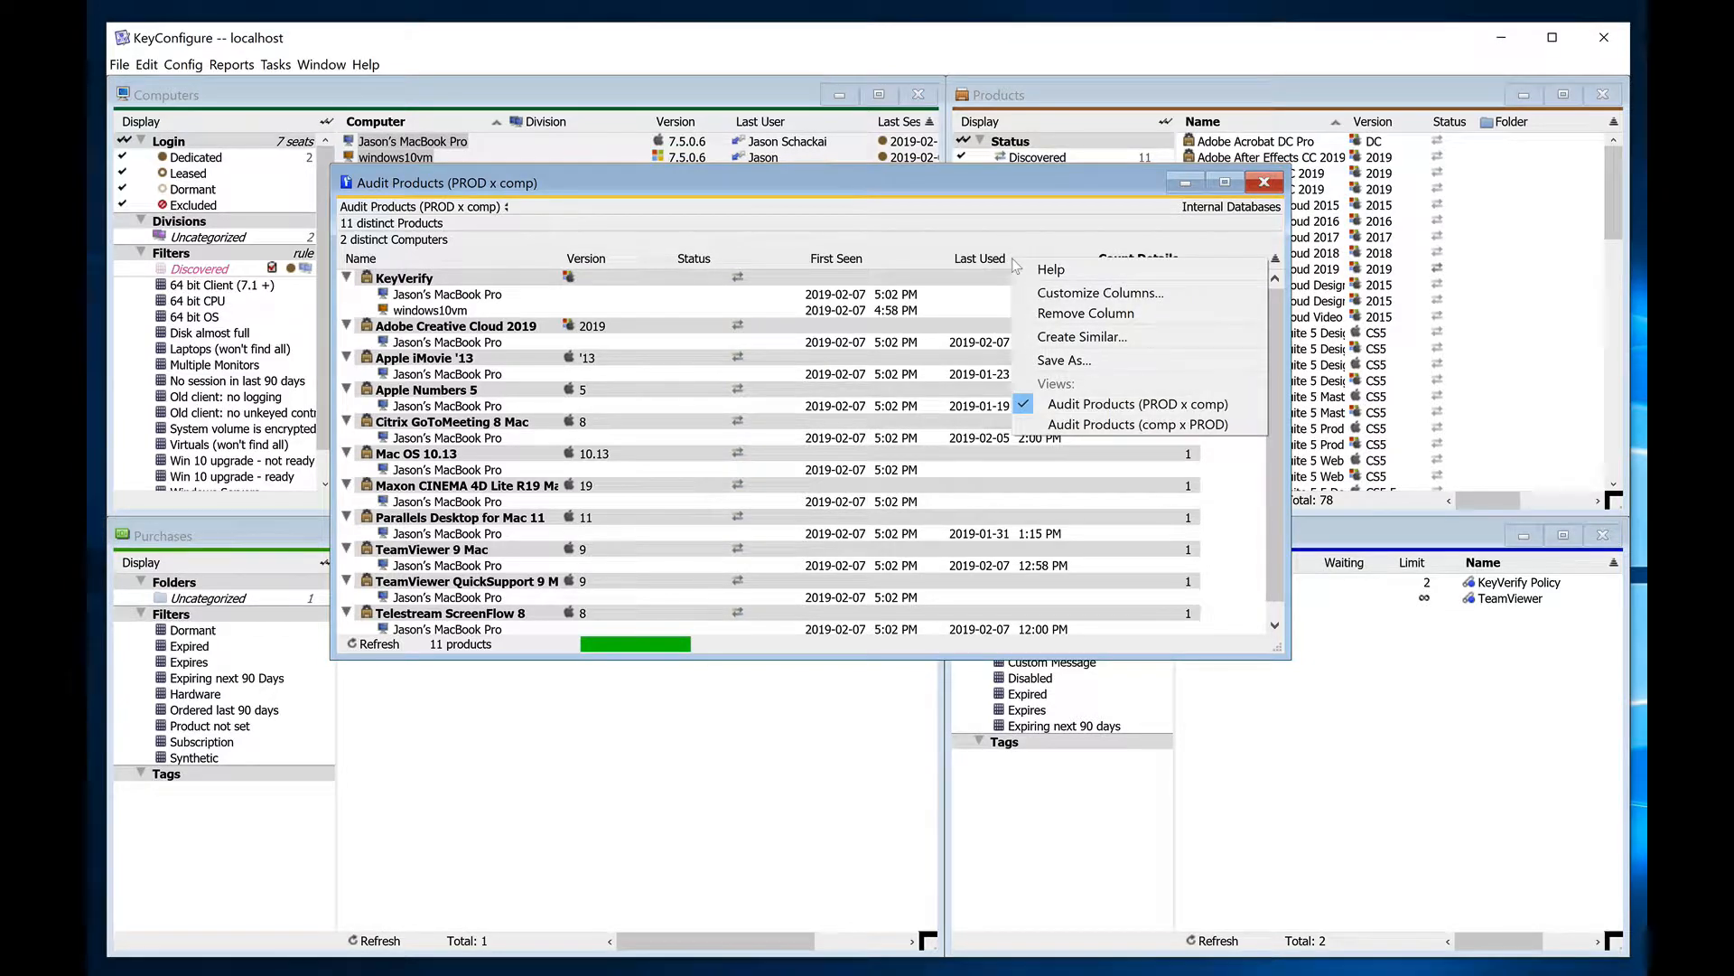
{"action": "left_click", "coordinate": [1084, 293]}
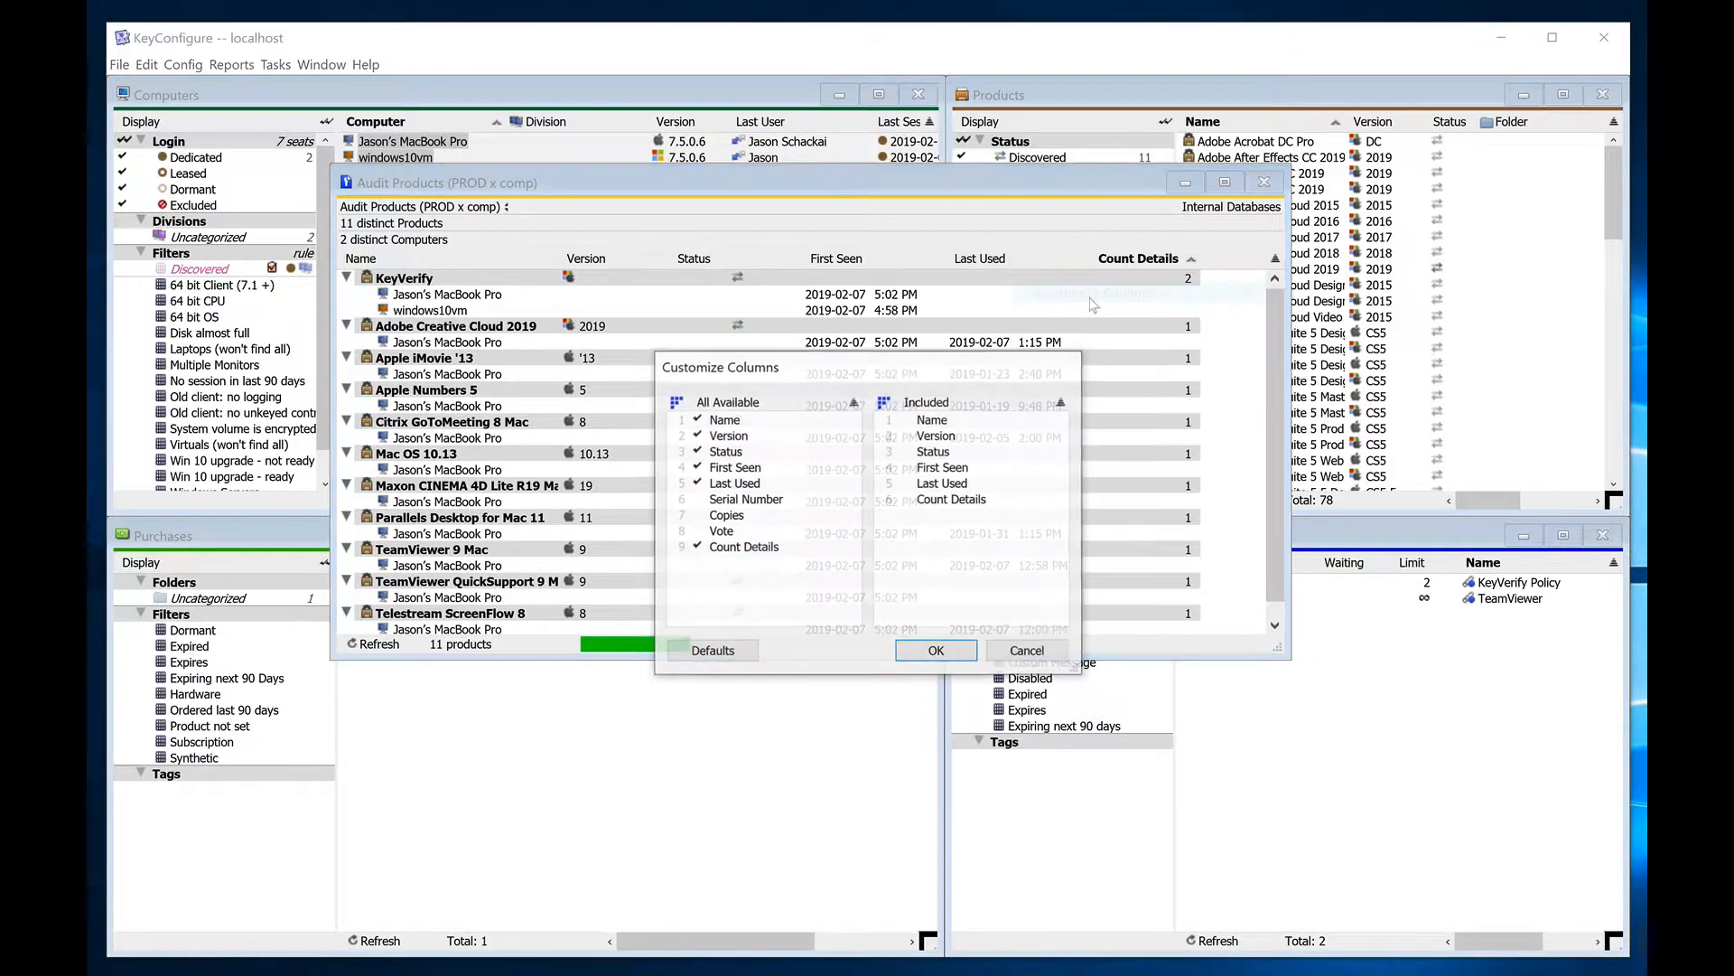
{"action": "left_click", "coordinate": [749, 547]}
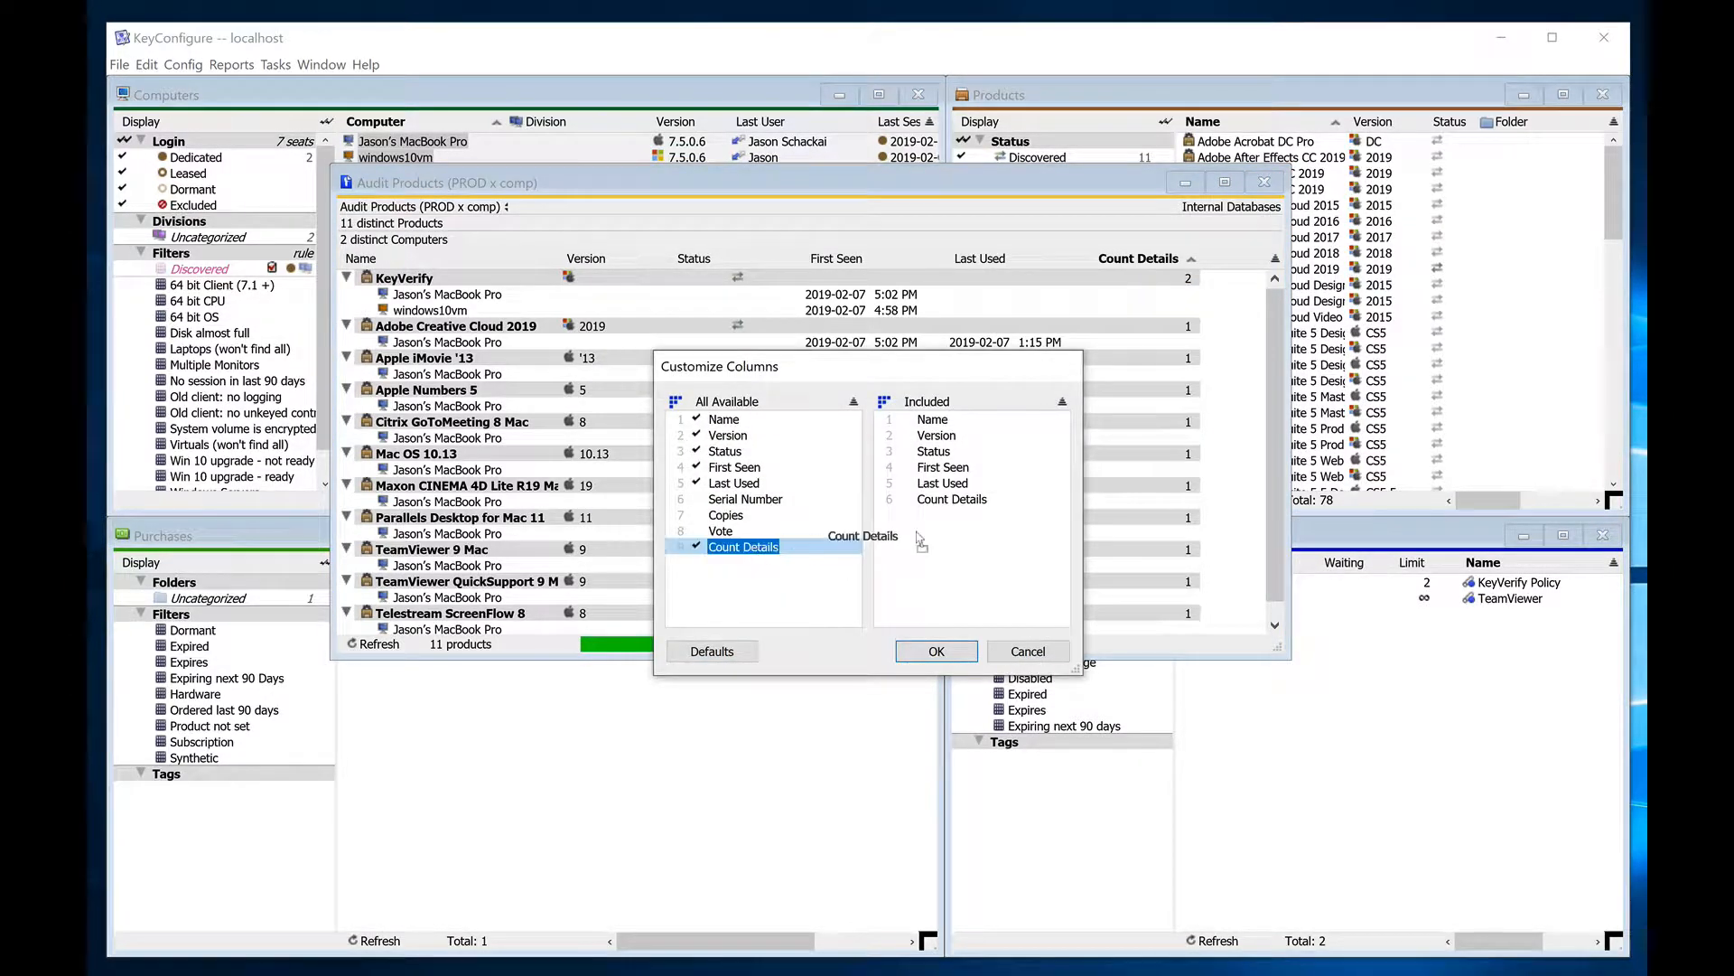
{"action": "left_click", "coordinate": [1019, 653]}
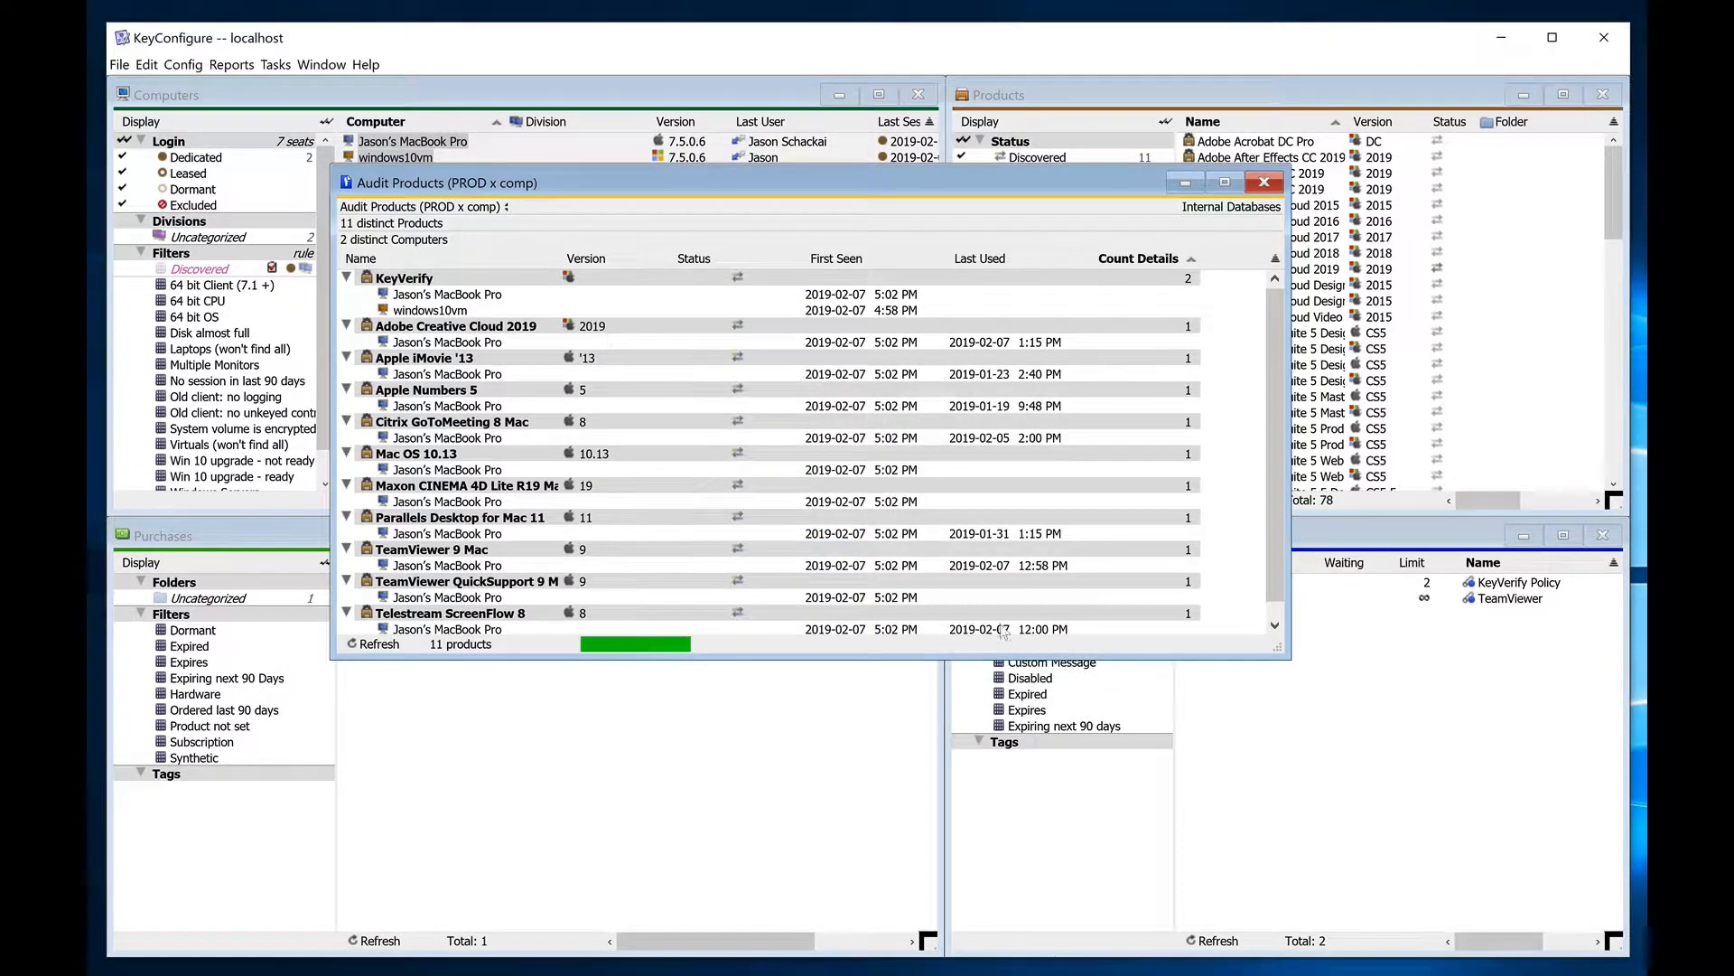
- Collapse all products in the report and briefly expand Citrix GoToMeeting 8 Mac and KeyVerify to check their computers
{"action": "right_click", "coordinate": [1250, 373]}
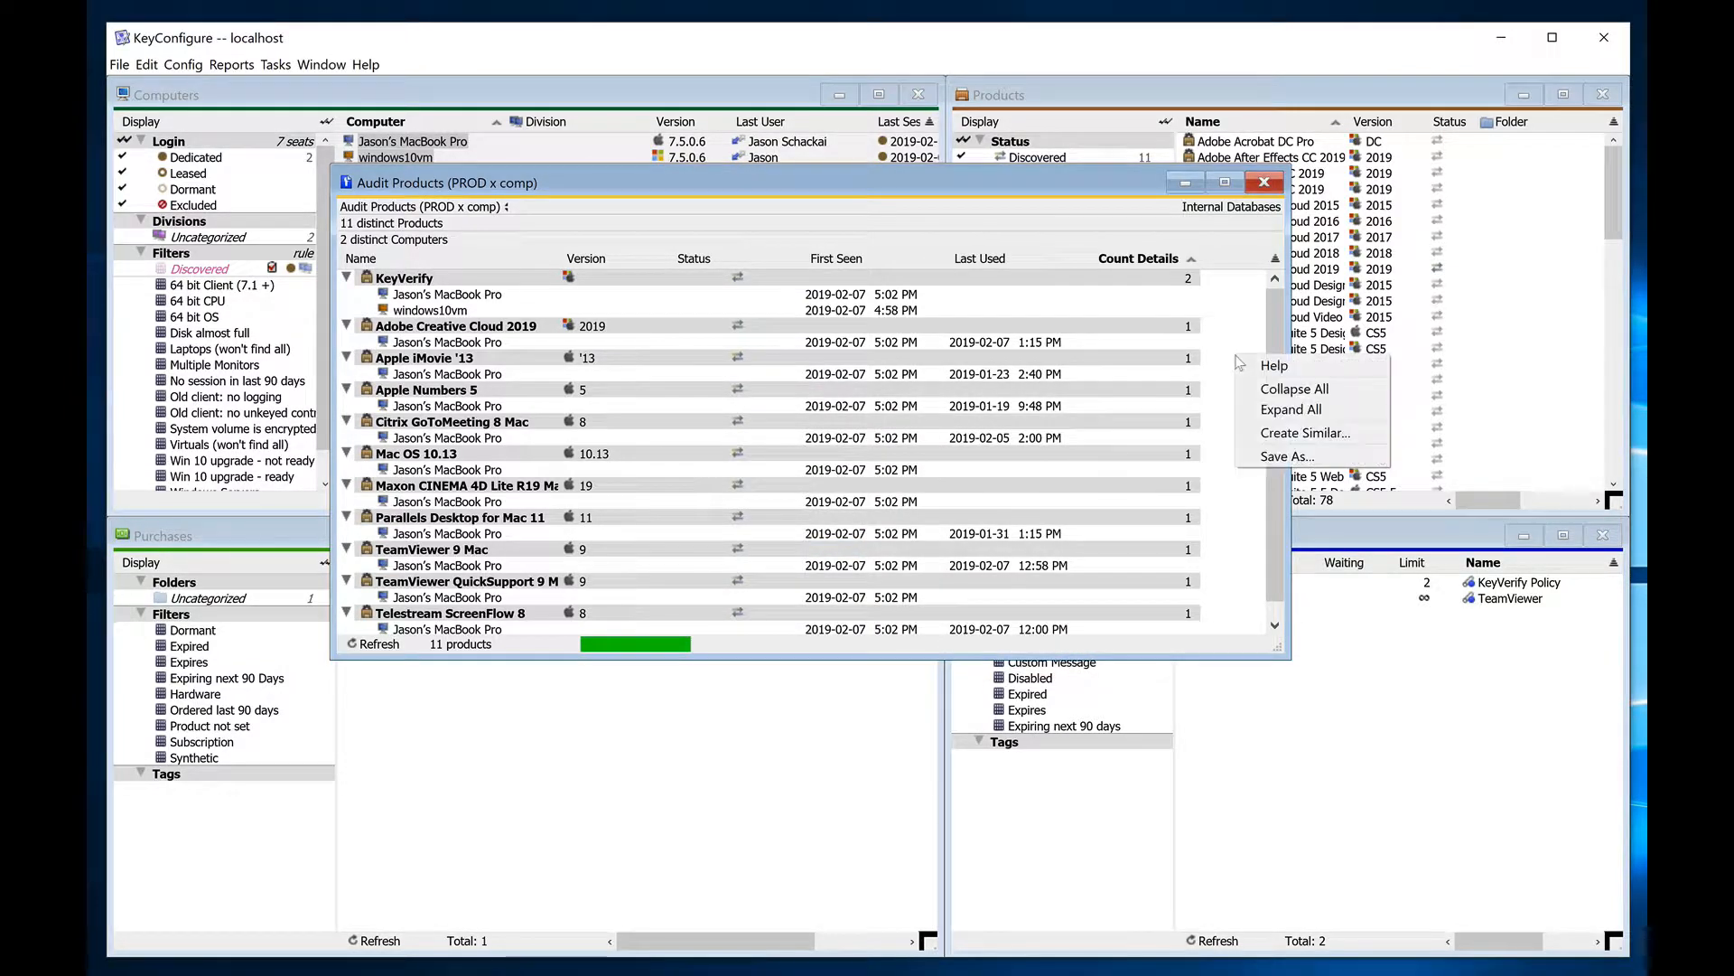
{"action": "left_click", "coordinate": [1287, 388]}
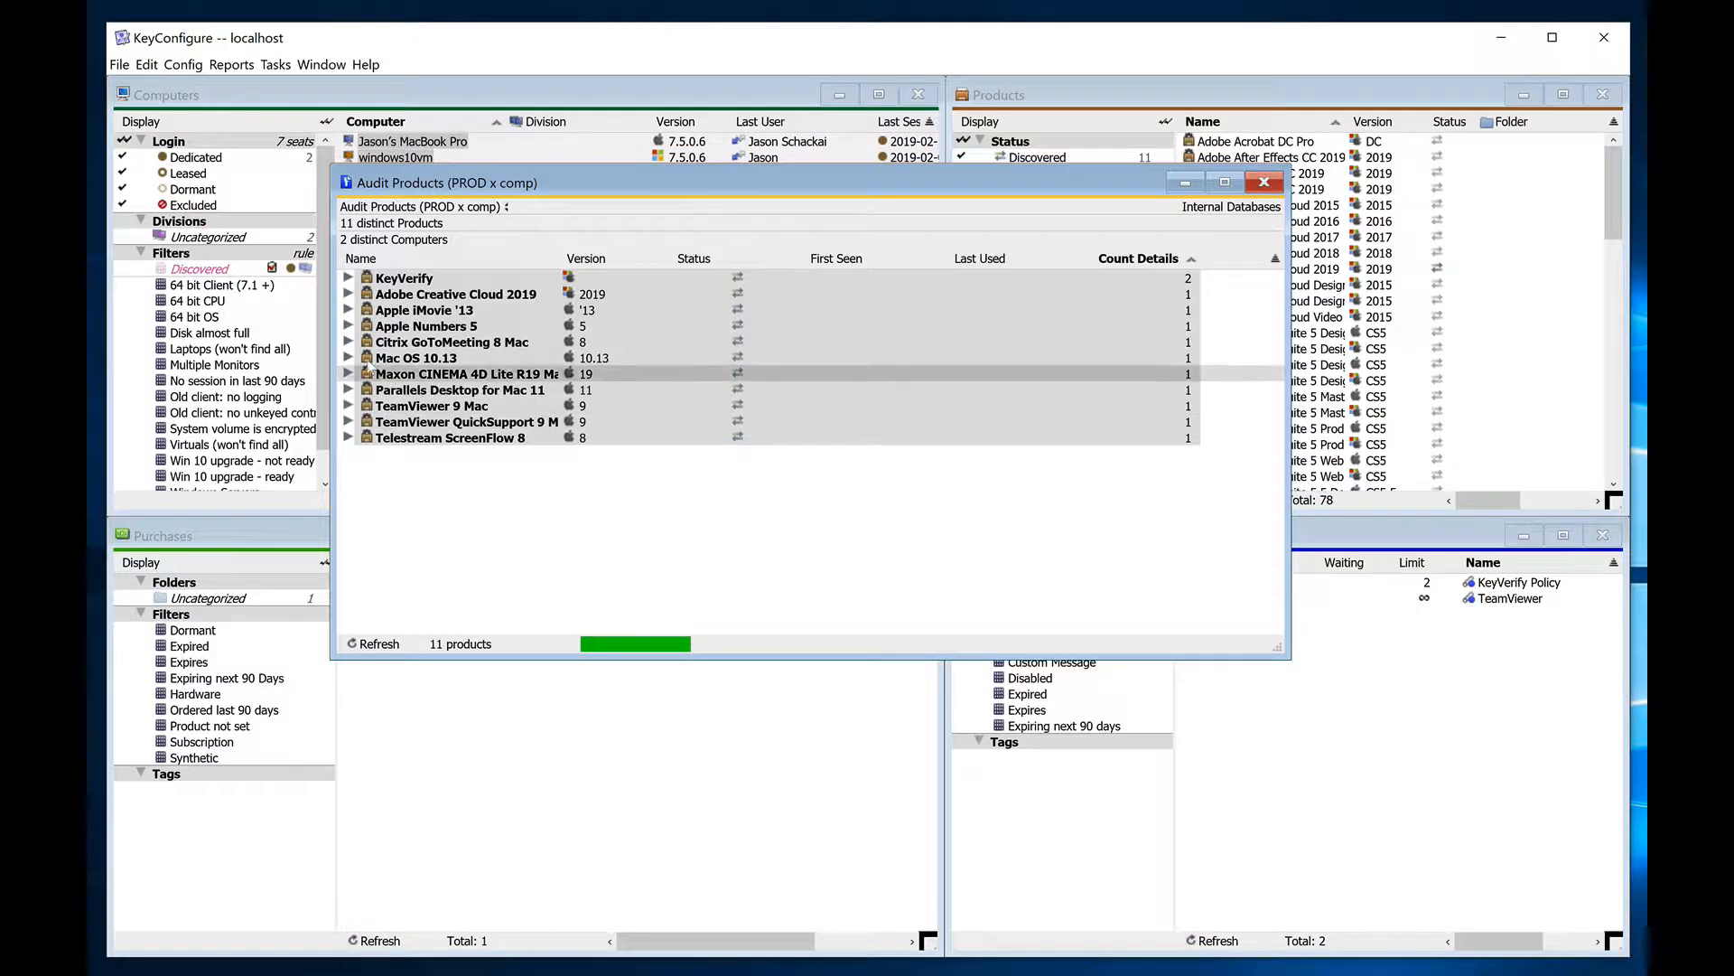
{"action": "left_click", "coordinate": [348, 342]}
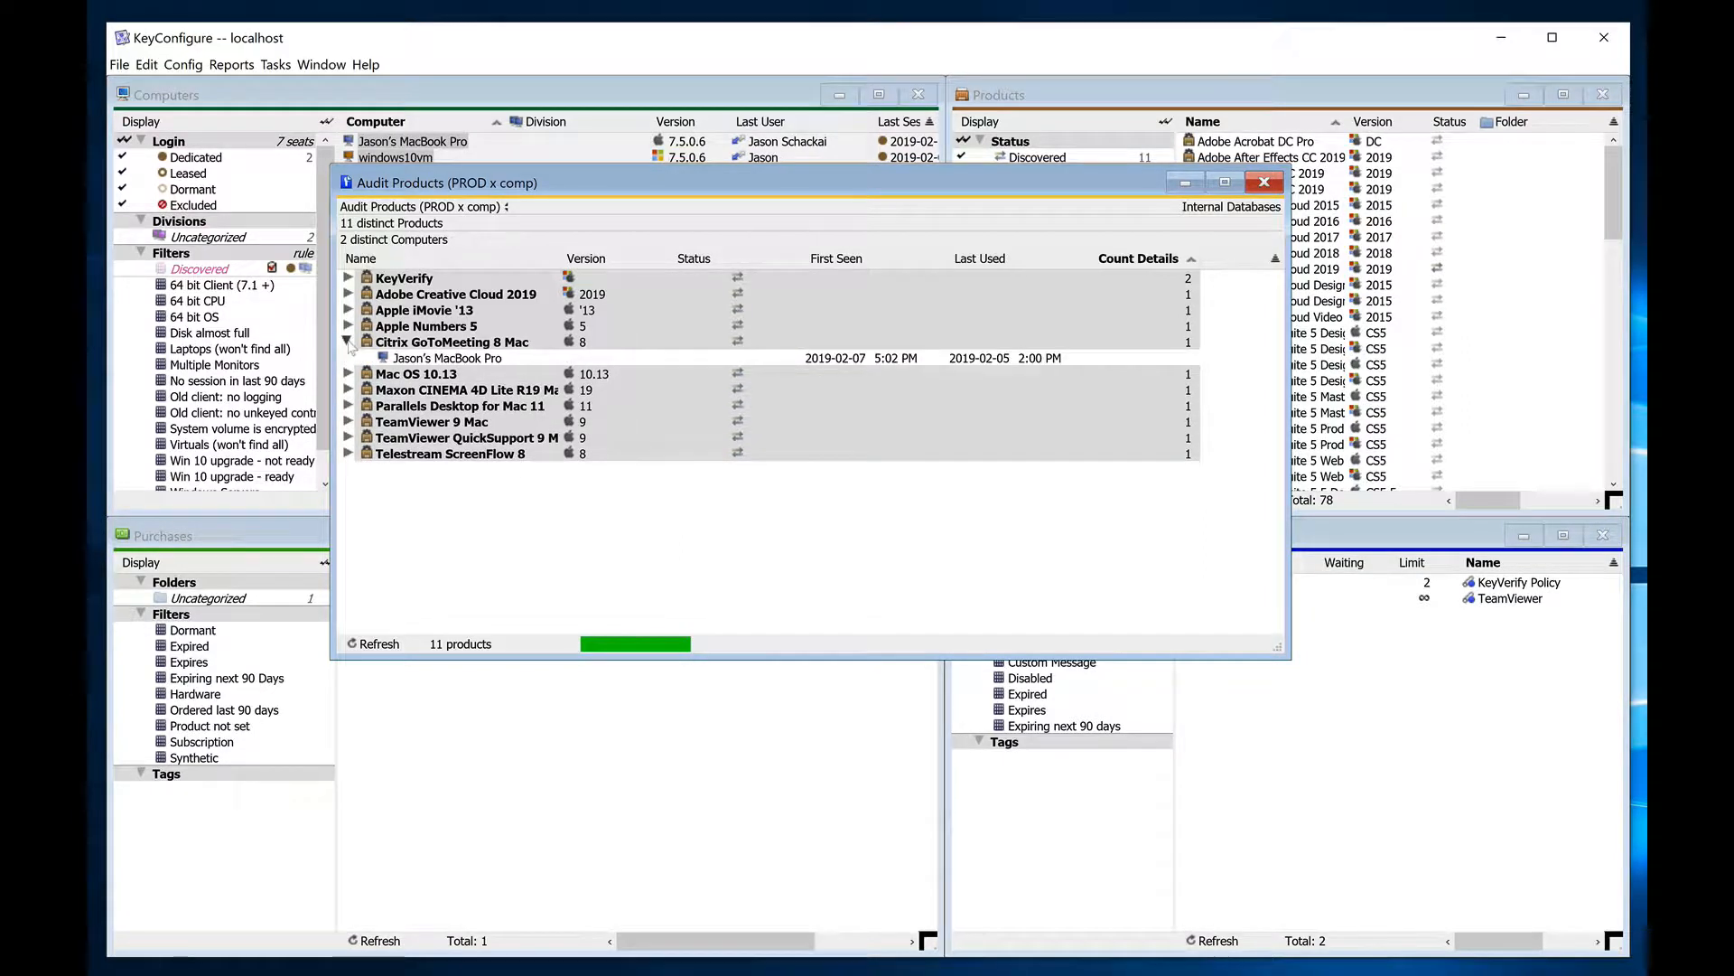
{"action": "left_click", "coordinate": [348, 341]}
{"action": "left_click", "coordinate": [348, 278]}
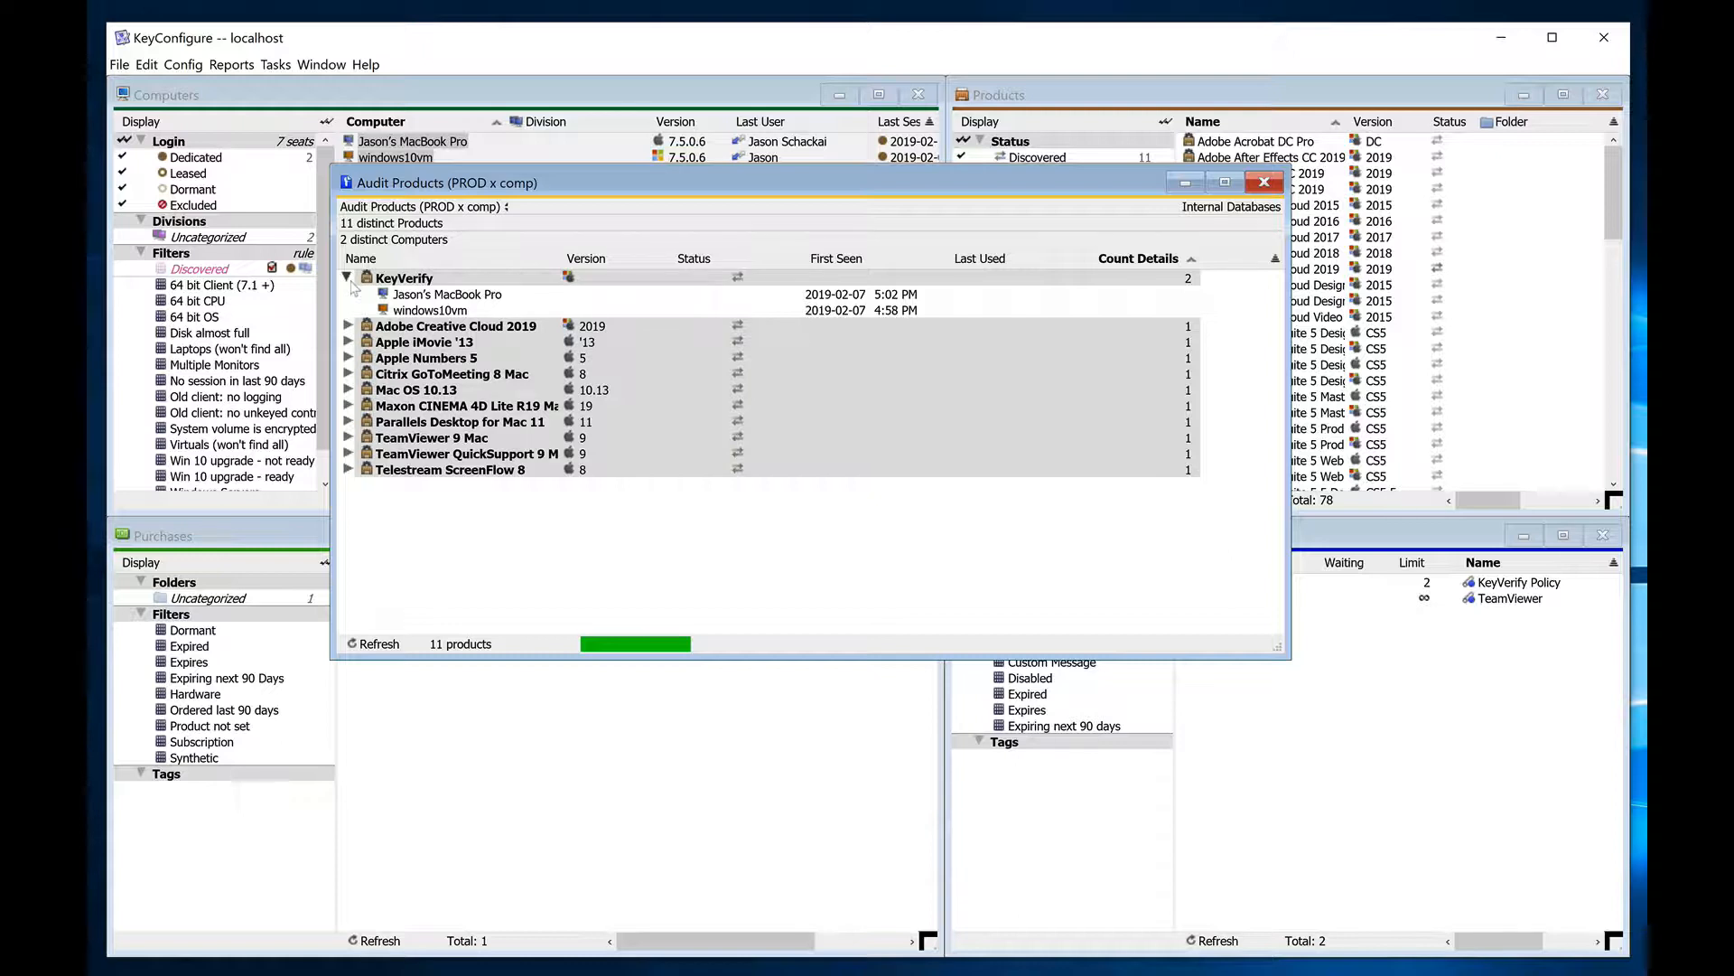
{"action": "left_click", "coordinate": [348, 278]}
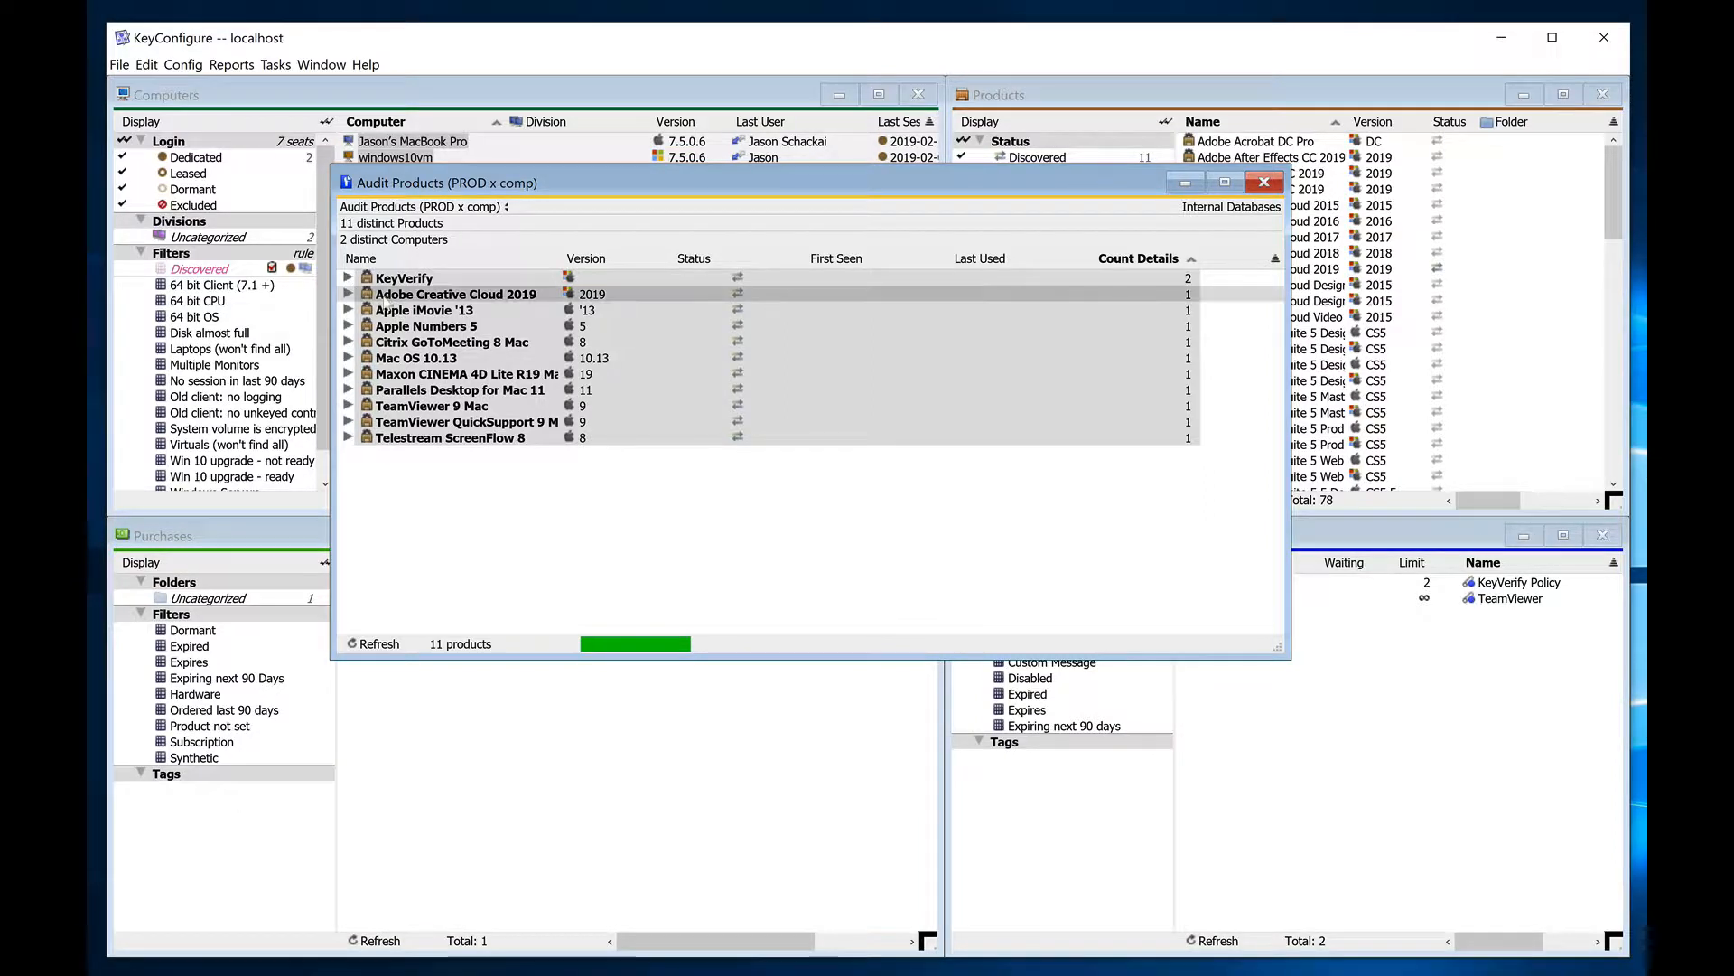
- Create a policy for Adobe Creative Cloud 2019 from the report with Universal scope, Manage action and Site metric, and close its details
{"action": "left_click", "coordinate": [403, 296]}
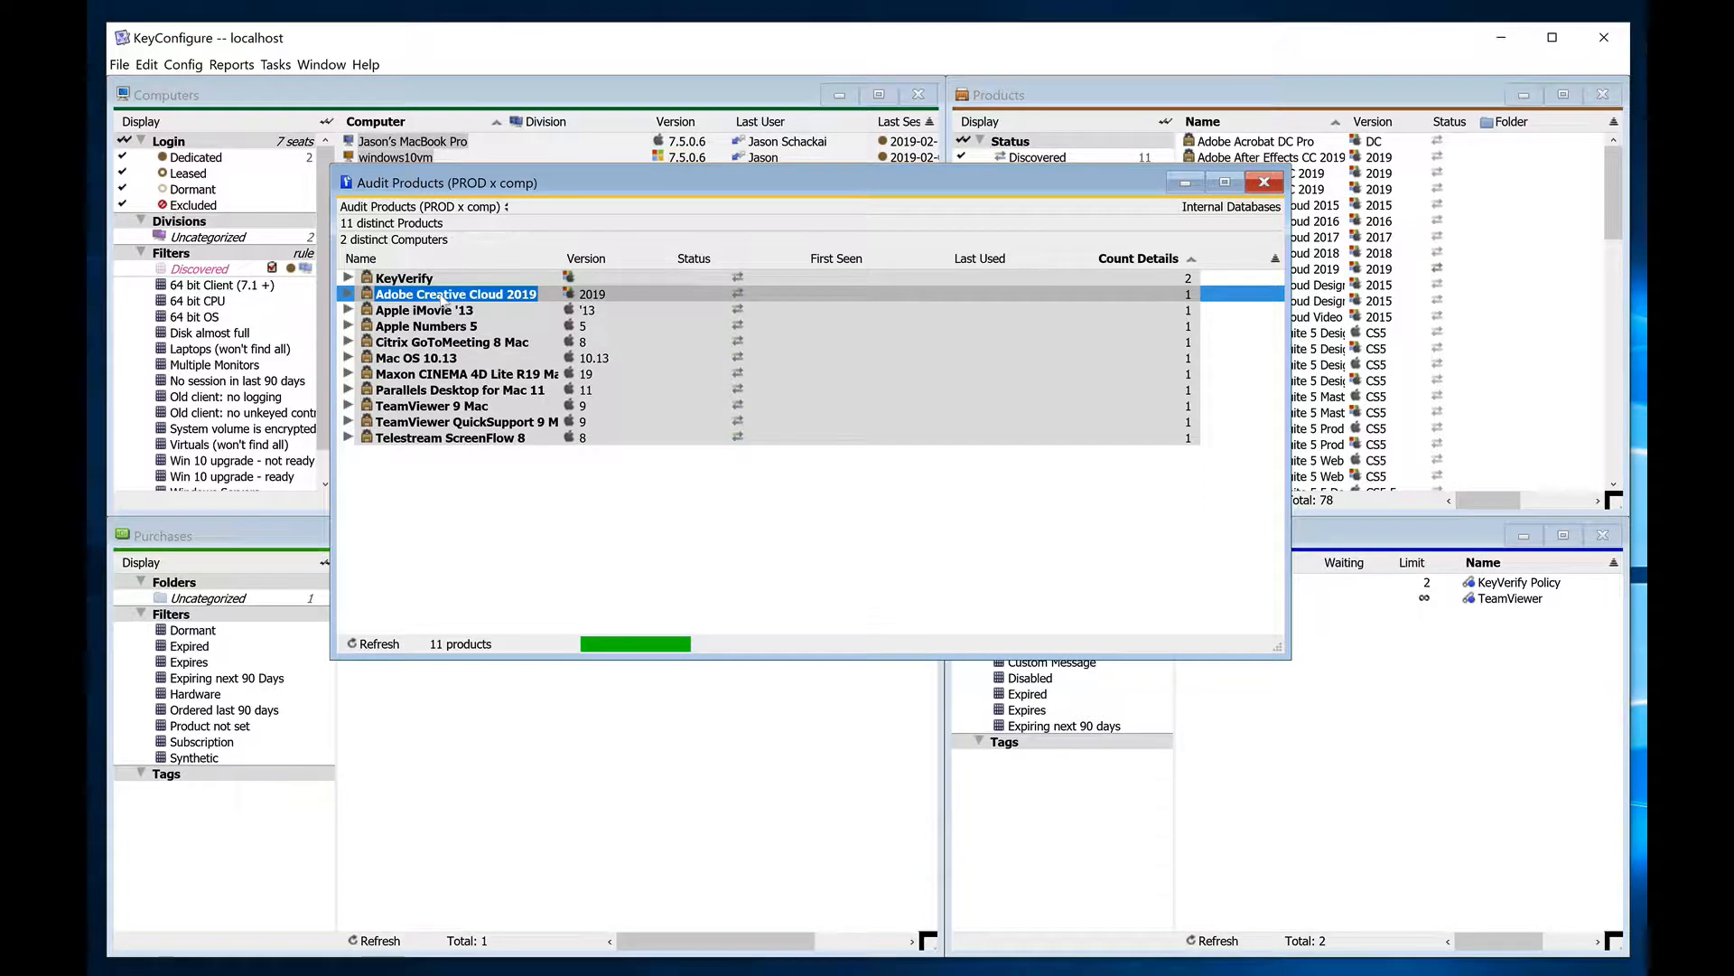
{"action": "left_click_drag", "start_coordinate": [443, 298], "coordinate": [1333, 713]}
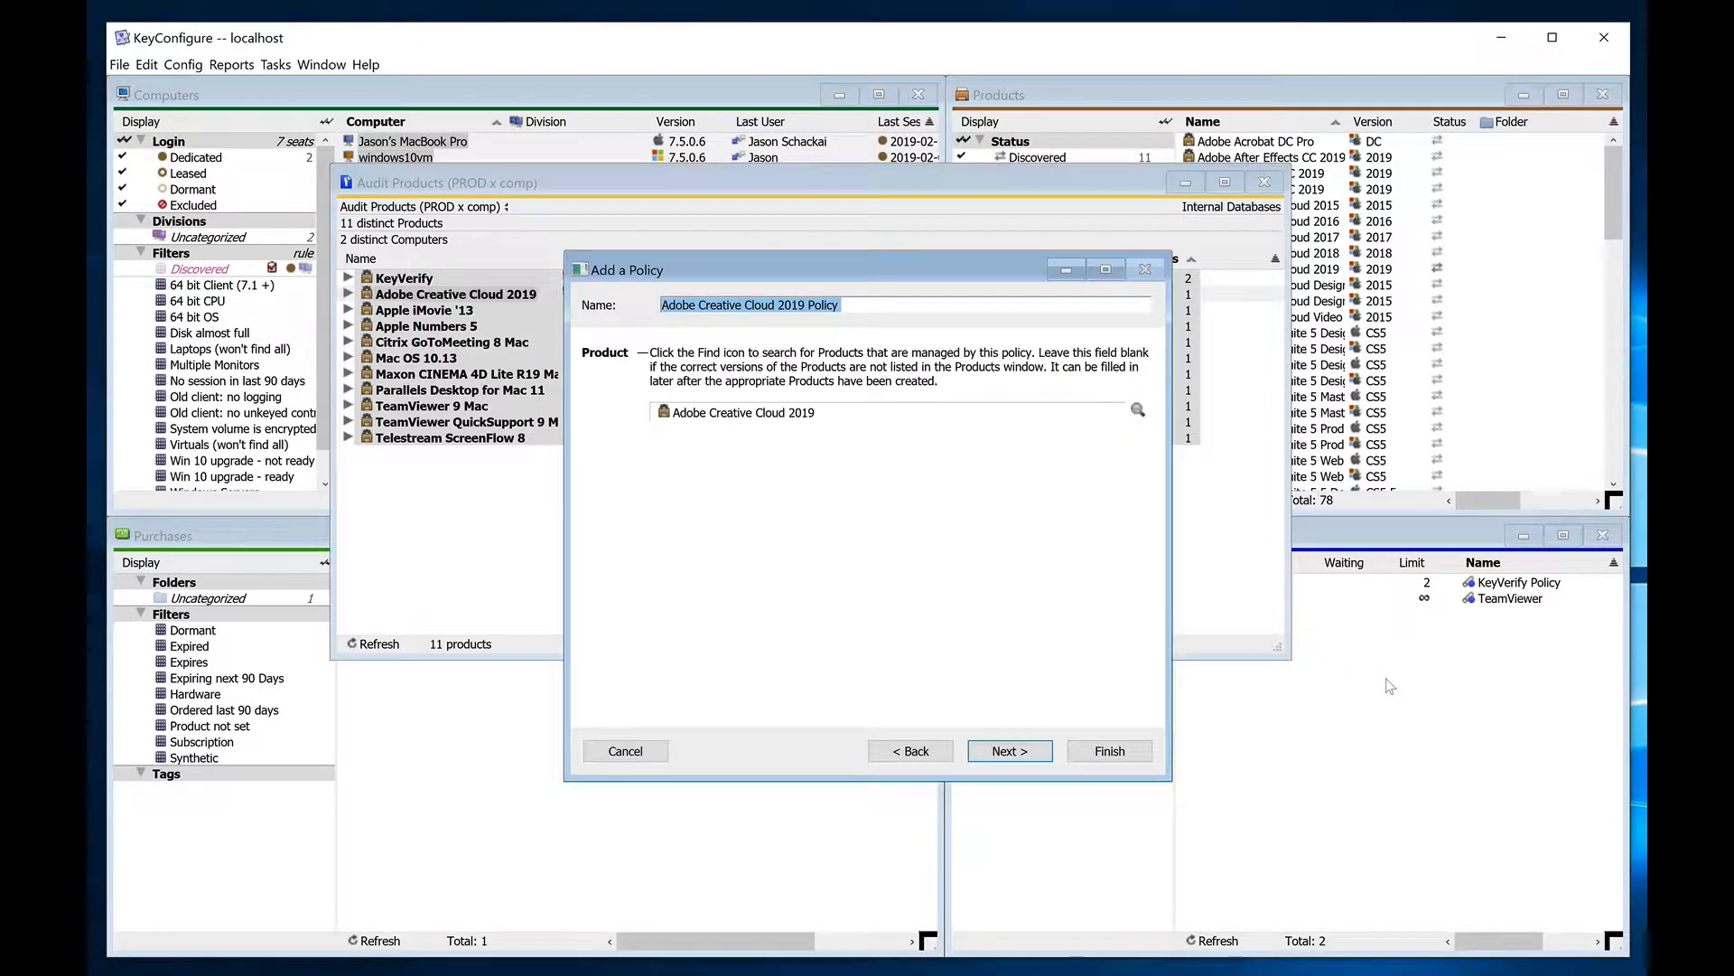
{"action": "left_click", "coordinate": [1015, 760]}
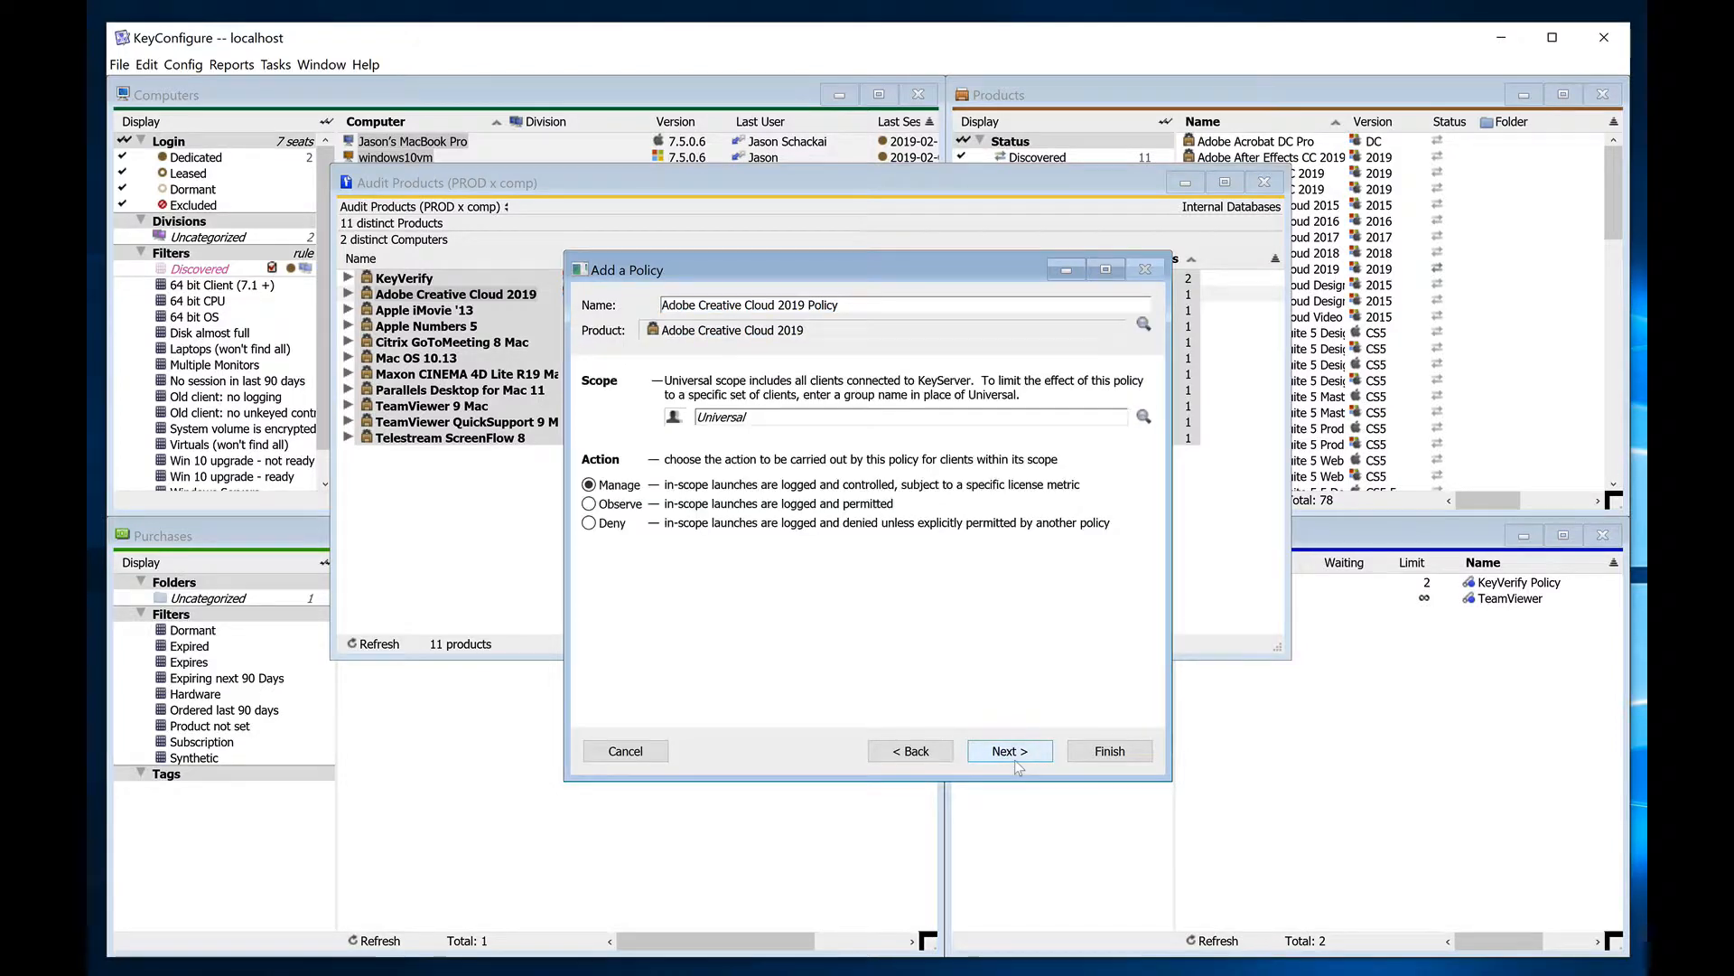
{"action": "left_click", "coordinate": [1015, 760]}
{"action": "left_click", "coordinate": [1016, 761]}
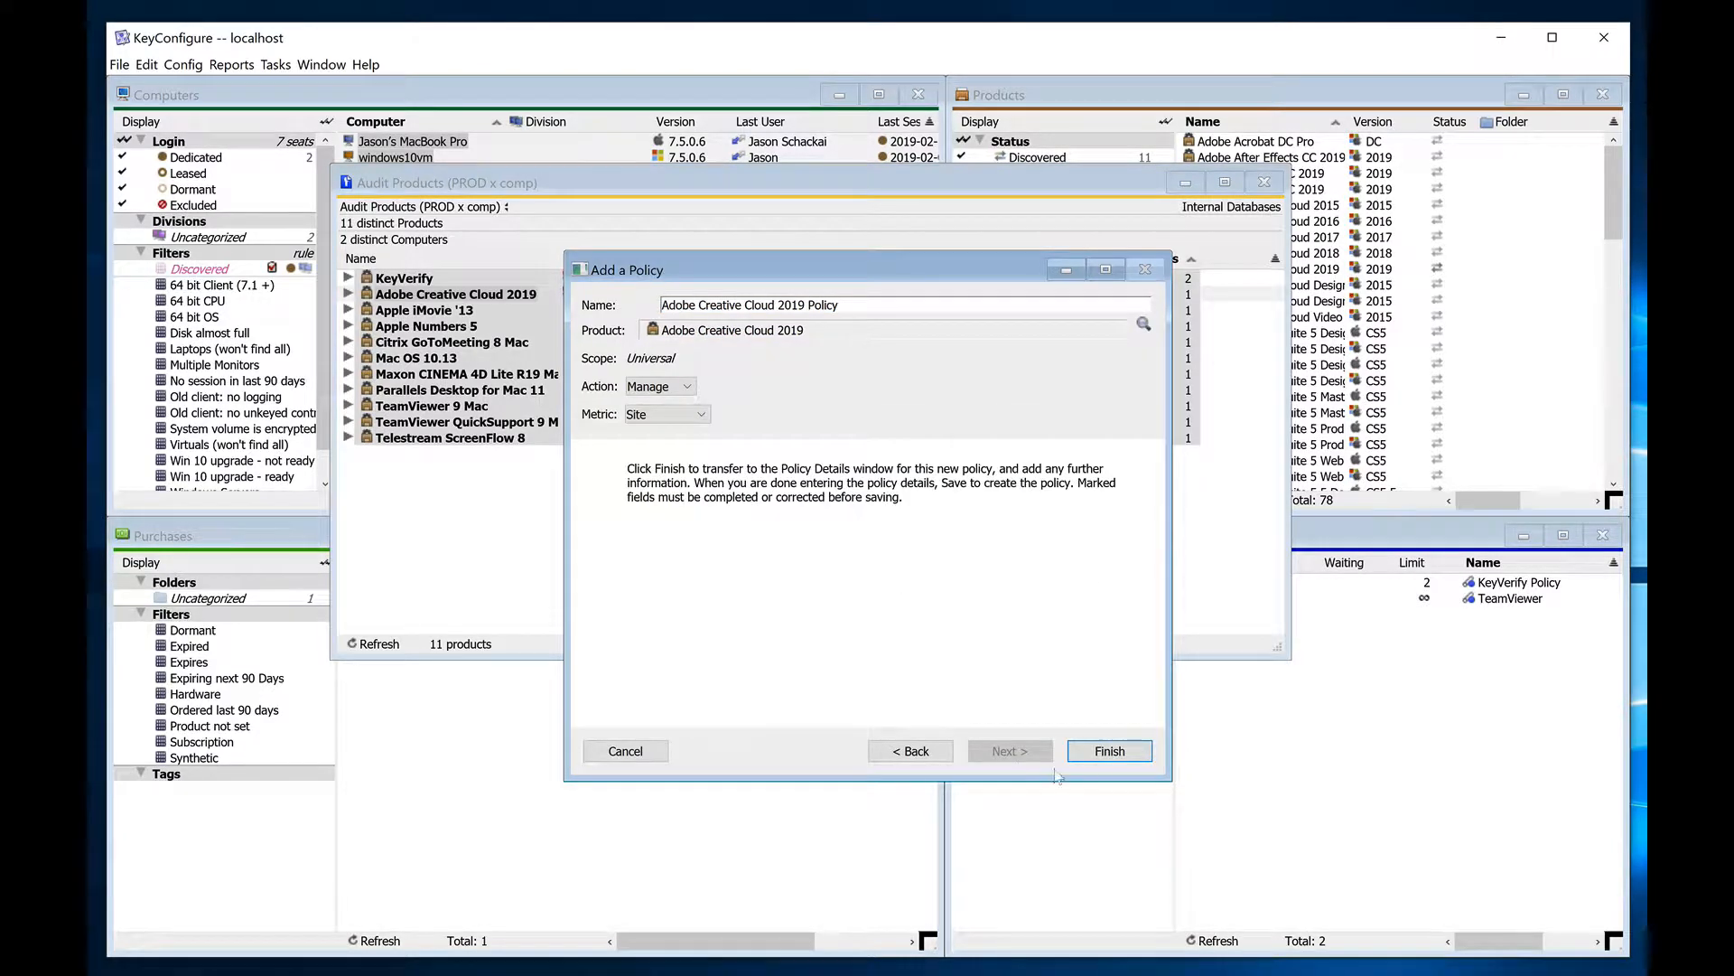
{"action": "left_click", "coordinate": [1098, 755]}
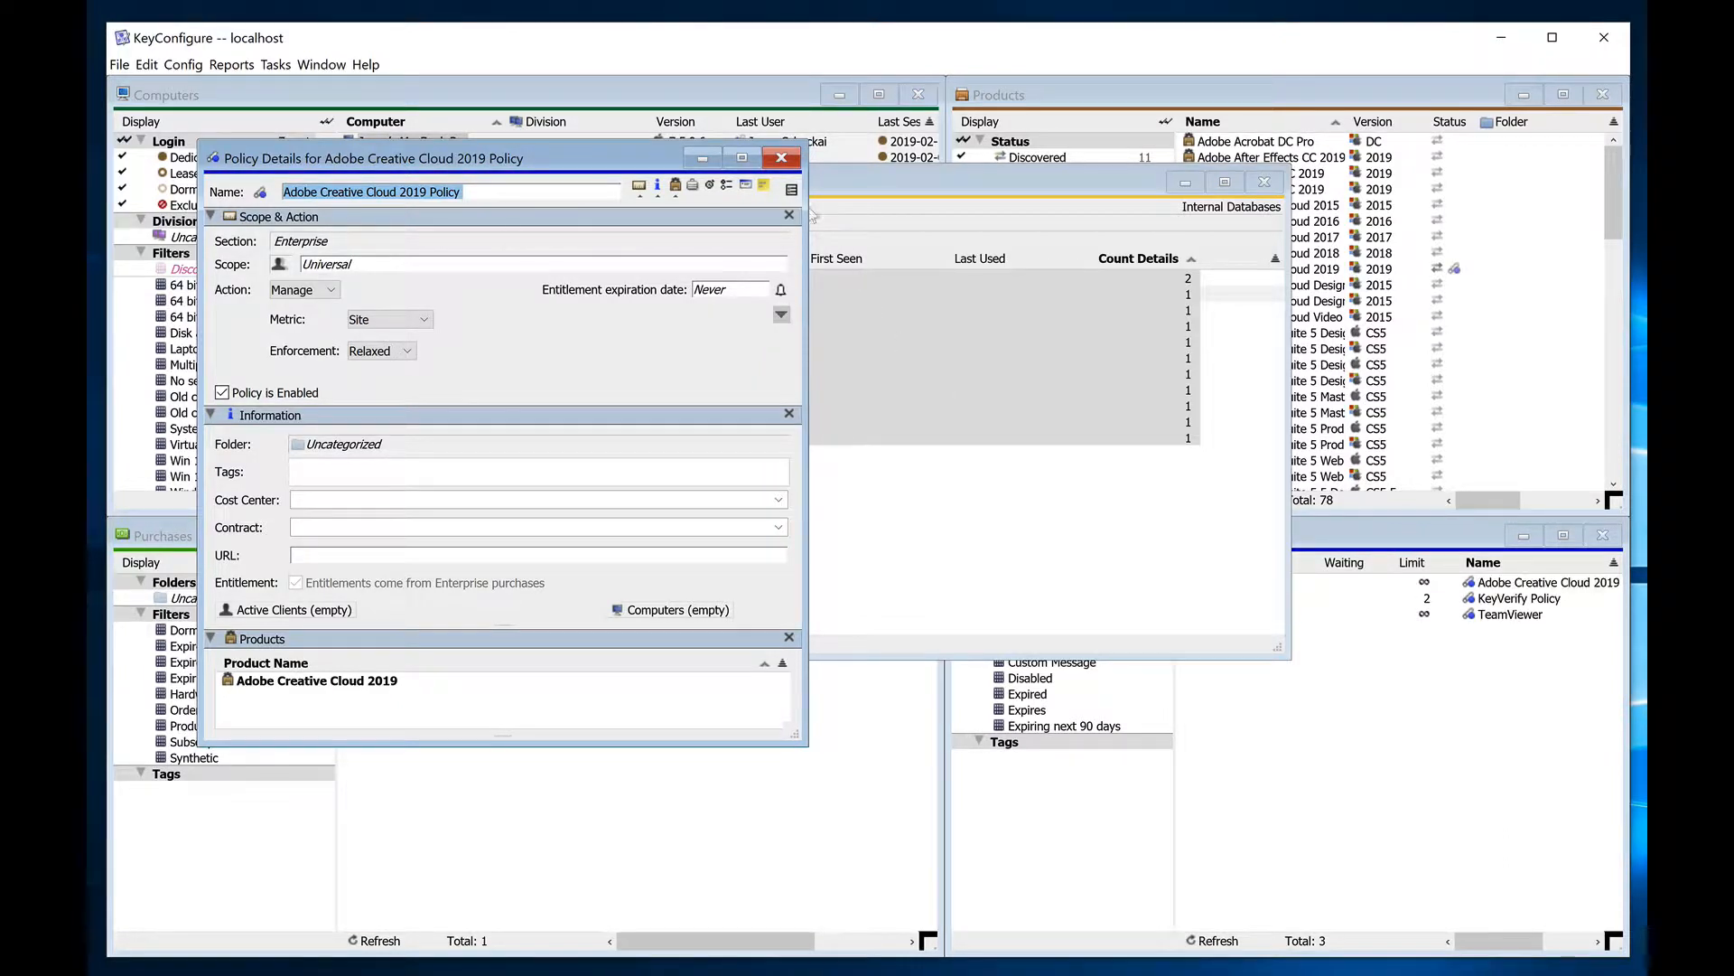
{"action": "left_click", "coordinate": [783, 158]}
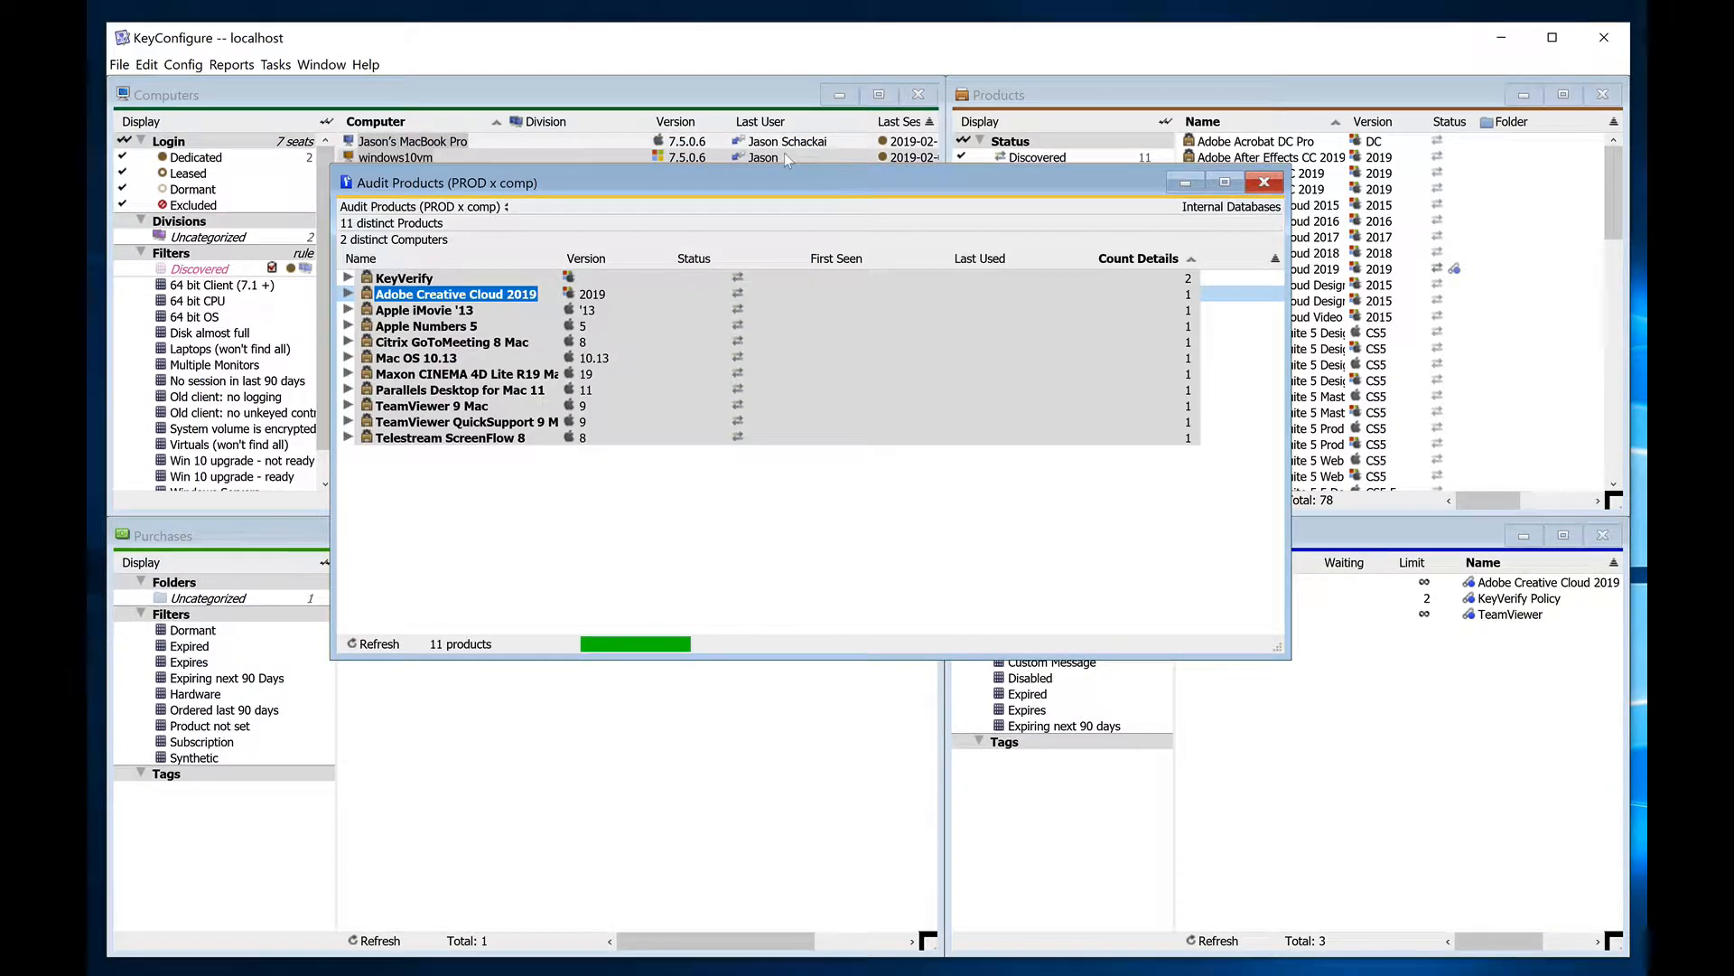
- Select TeamViewer 9 Mac and TeamViewer QuickSupport 9 Mac, widen the Name column to fit their full names, and clear the selection
{"action": "left_click", "coordinate": [471, 409]}
{"action": "left_click", "coordinate": [472, 422], "text": "shift"}
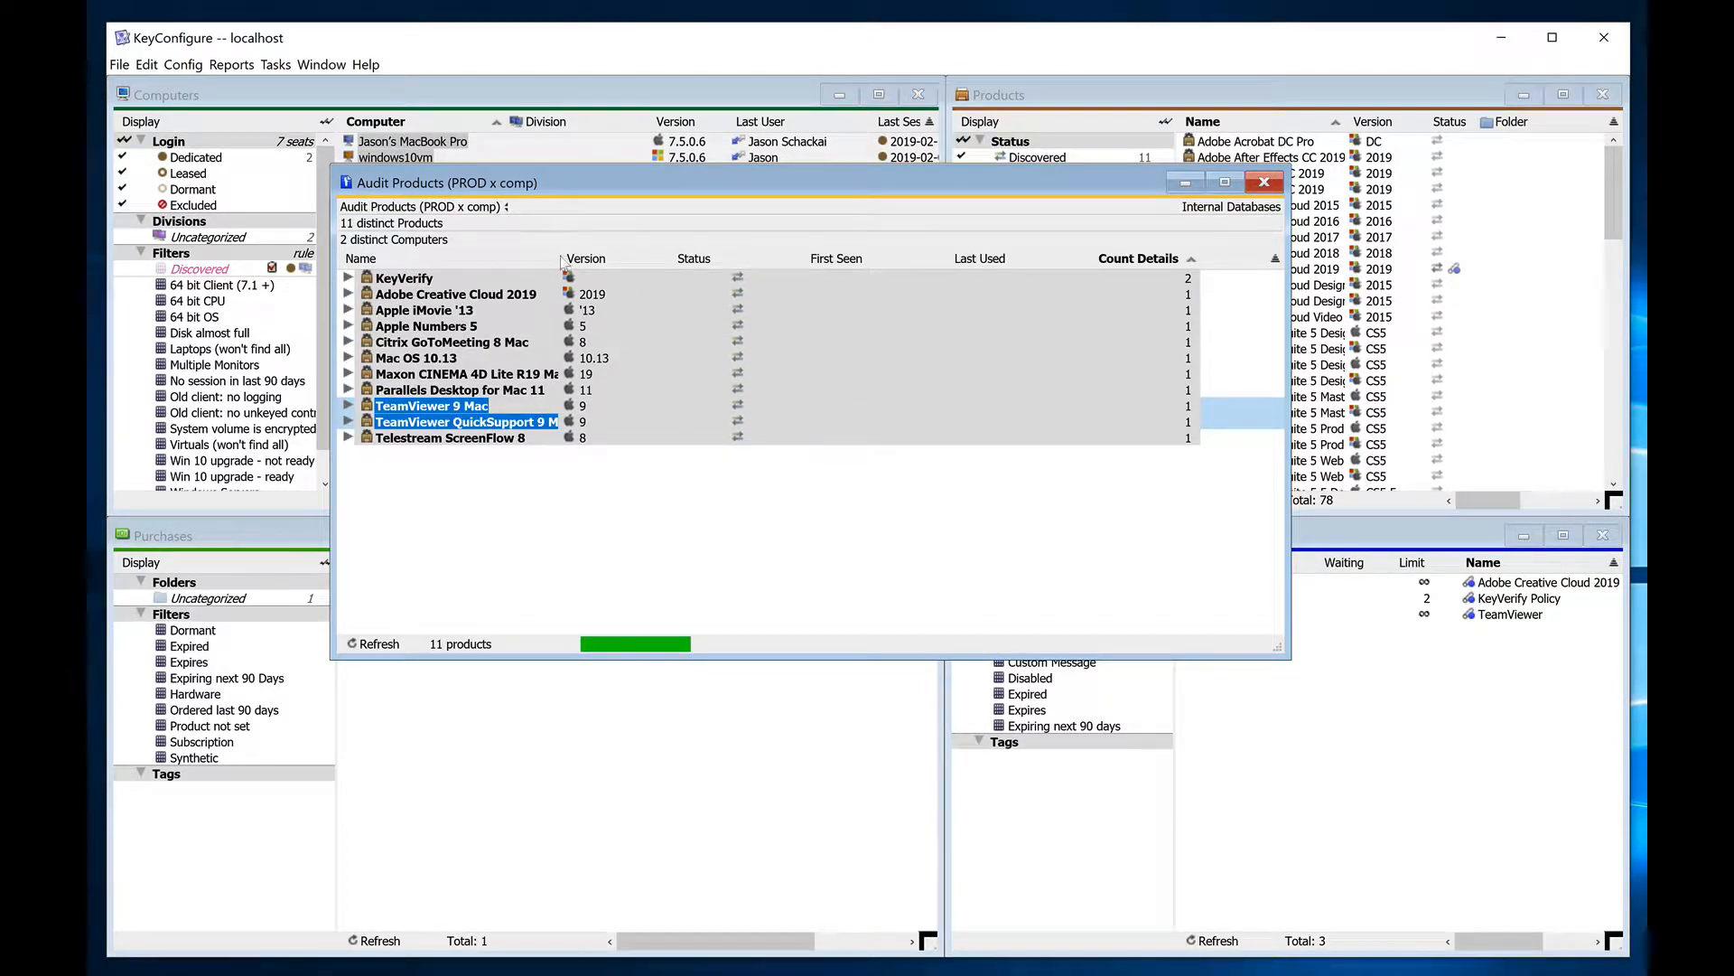
{"action": "left_click_drag", "start_coordinate": [562, 258], "coordinate": [615, 258]}
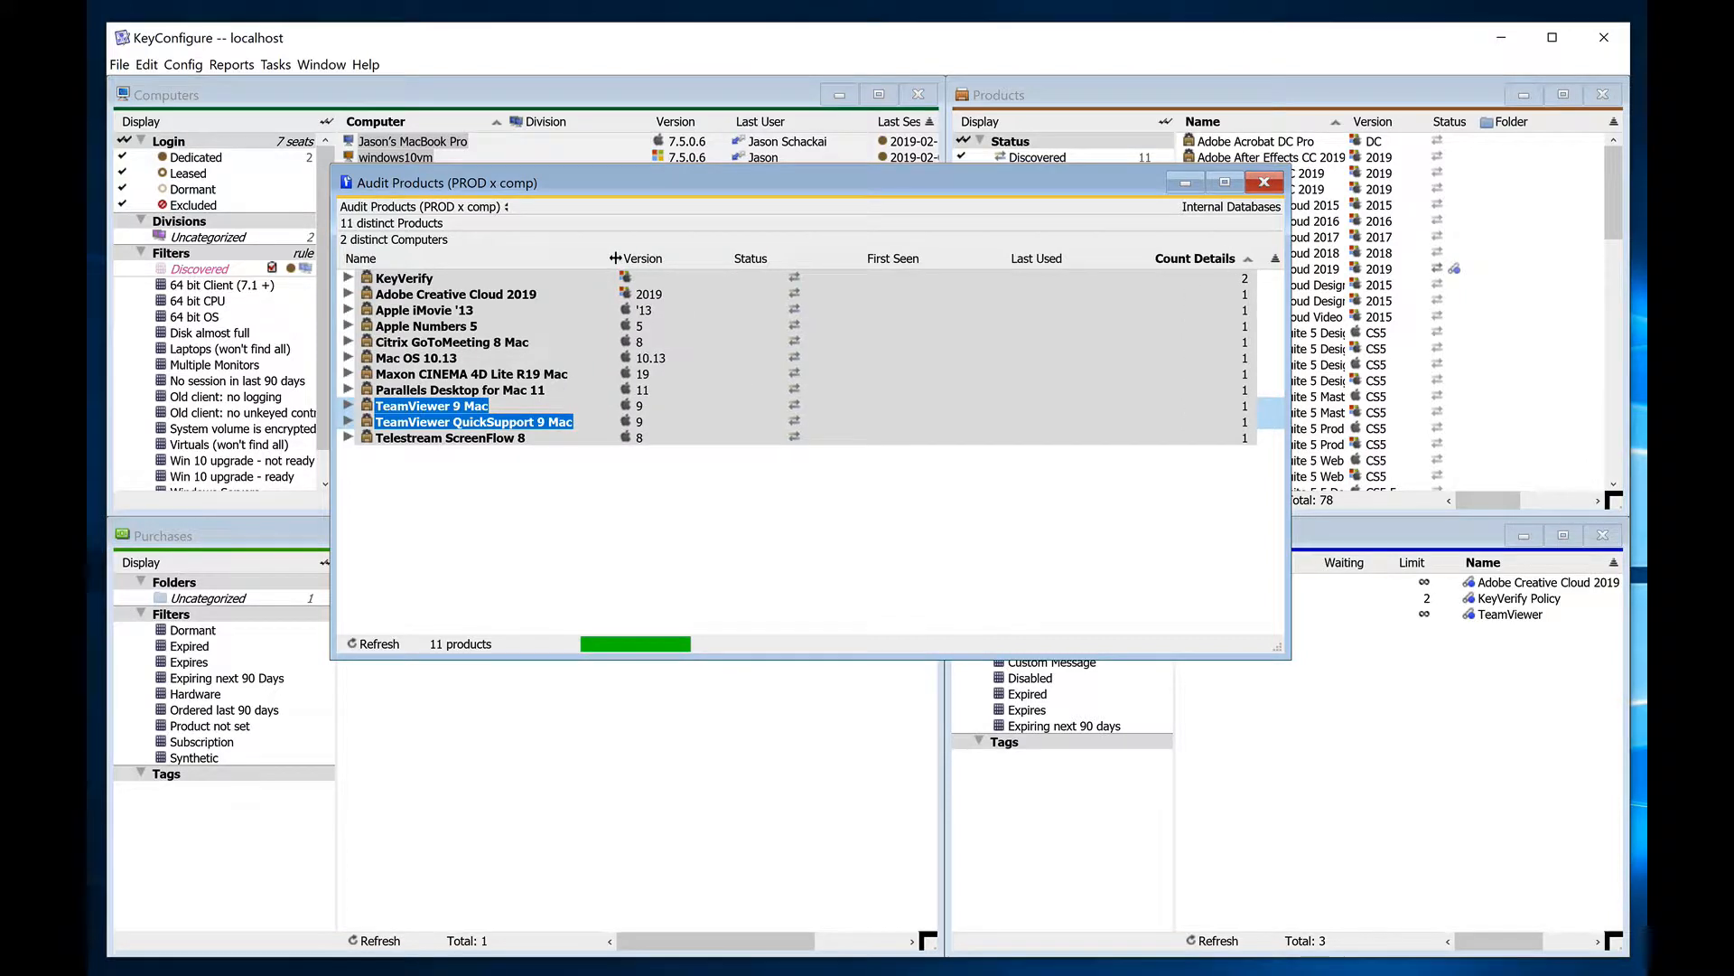
{"action": "left_click", "coordinate": [776, 525]}
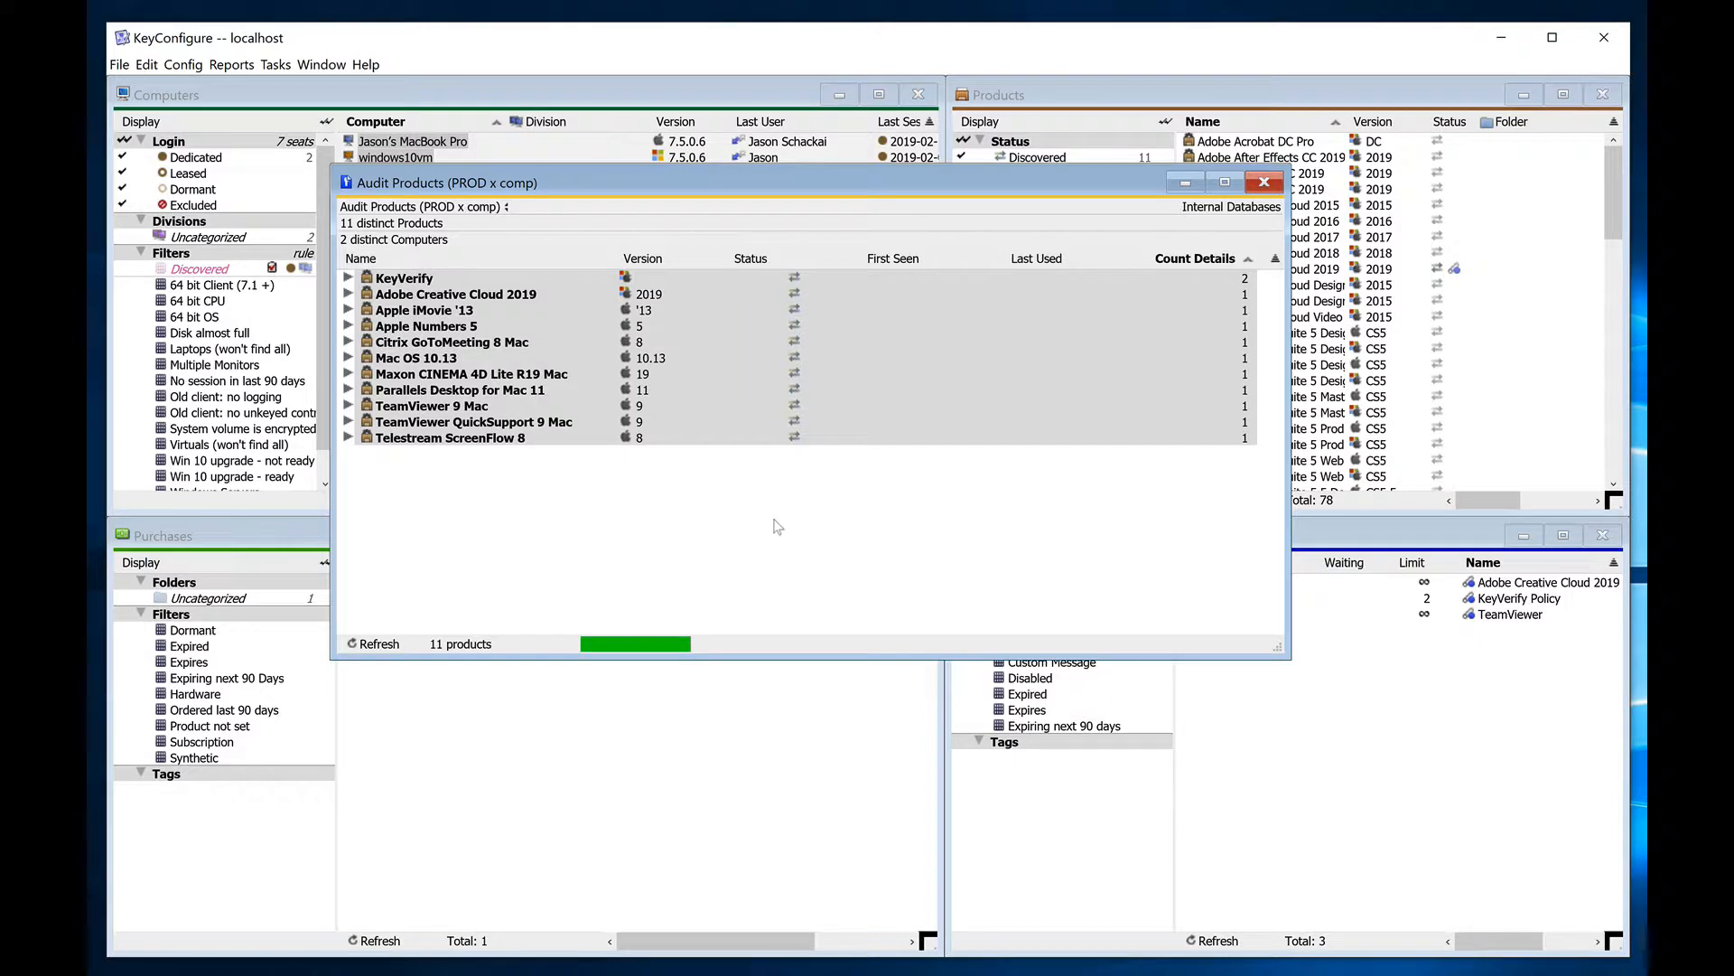
- Switch the report to the Audit Products (comp x PROD) view and expand the MacBook Pro's product list
{"action": "left_click", "coordinate": [506, 208]}
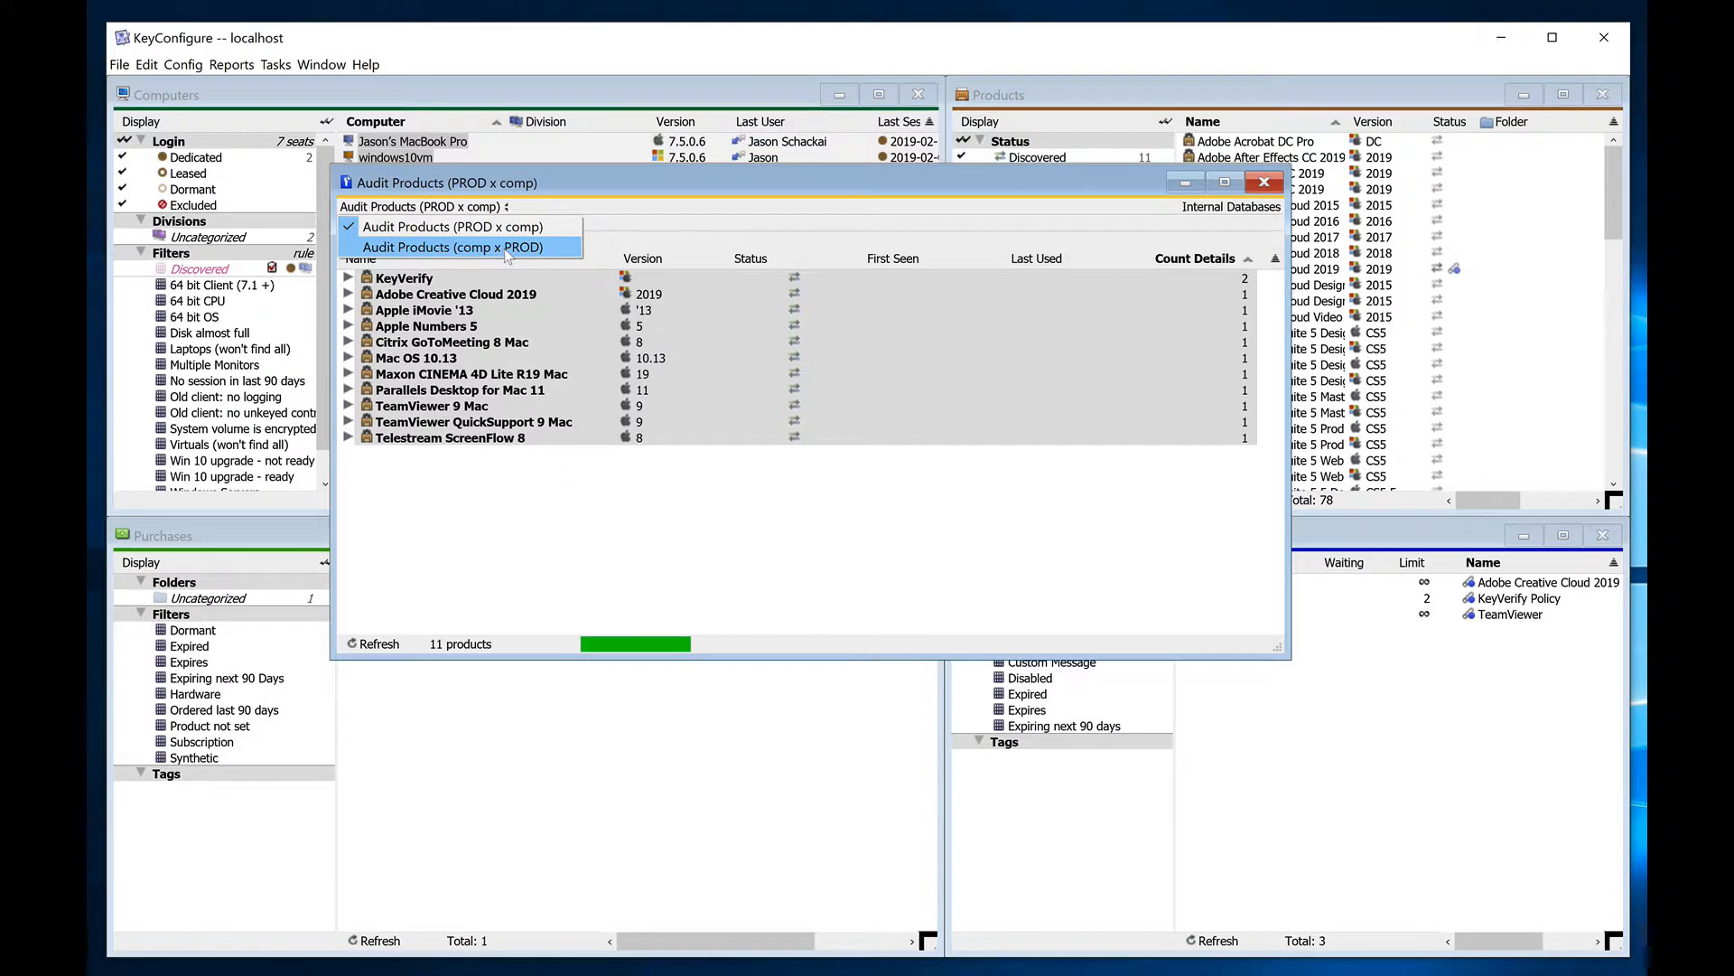
{"action": "left_click", "coordinate": [504, 248]}
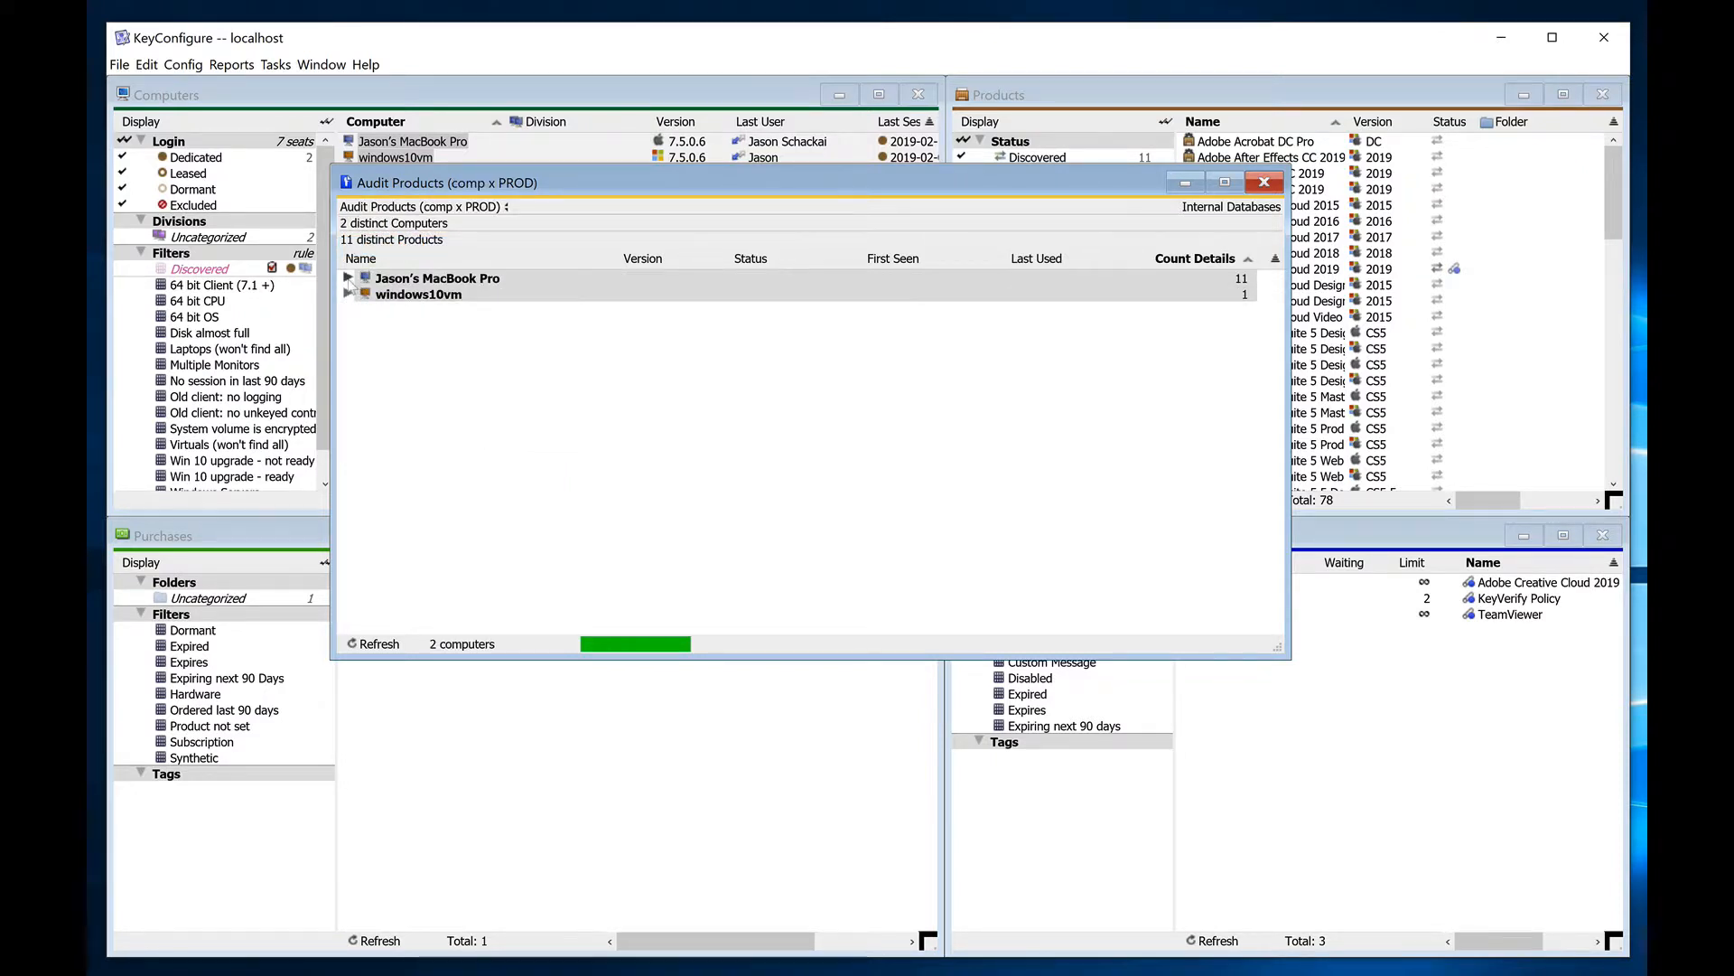
{"action": "left_click", "coordinate": [347, 278]}
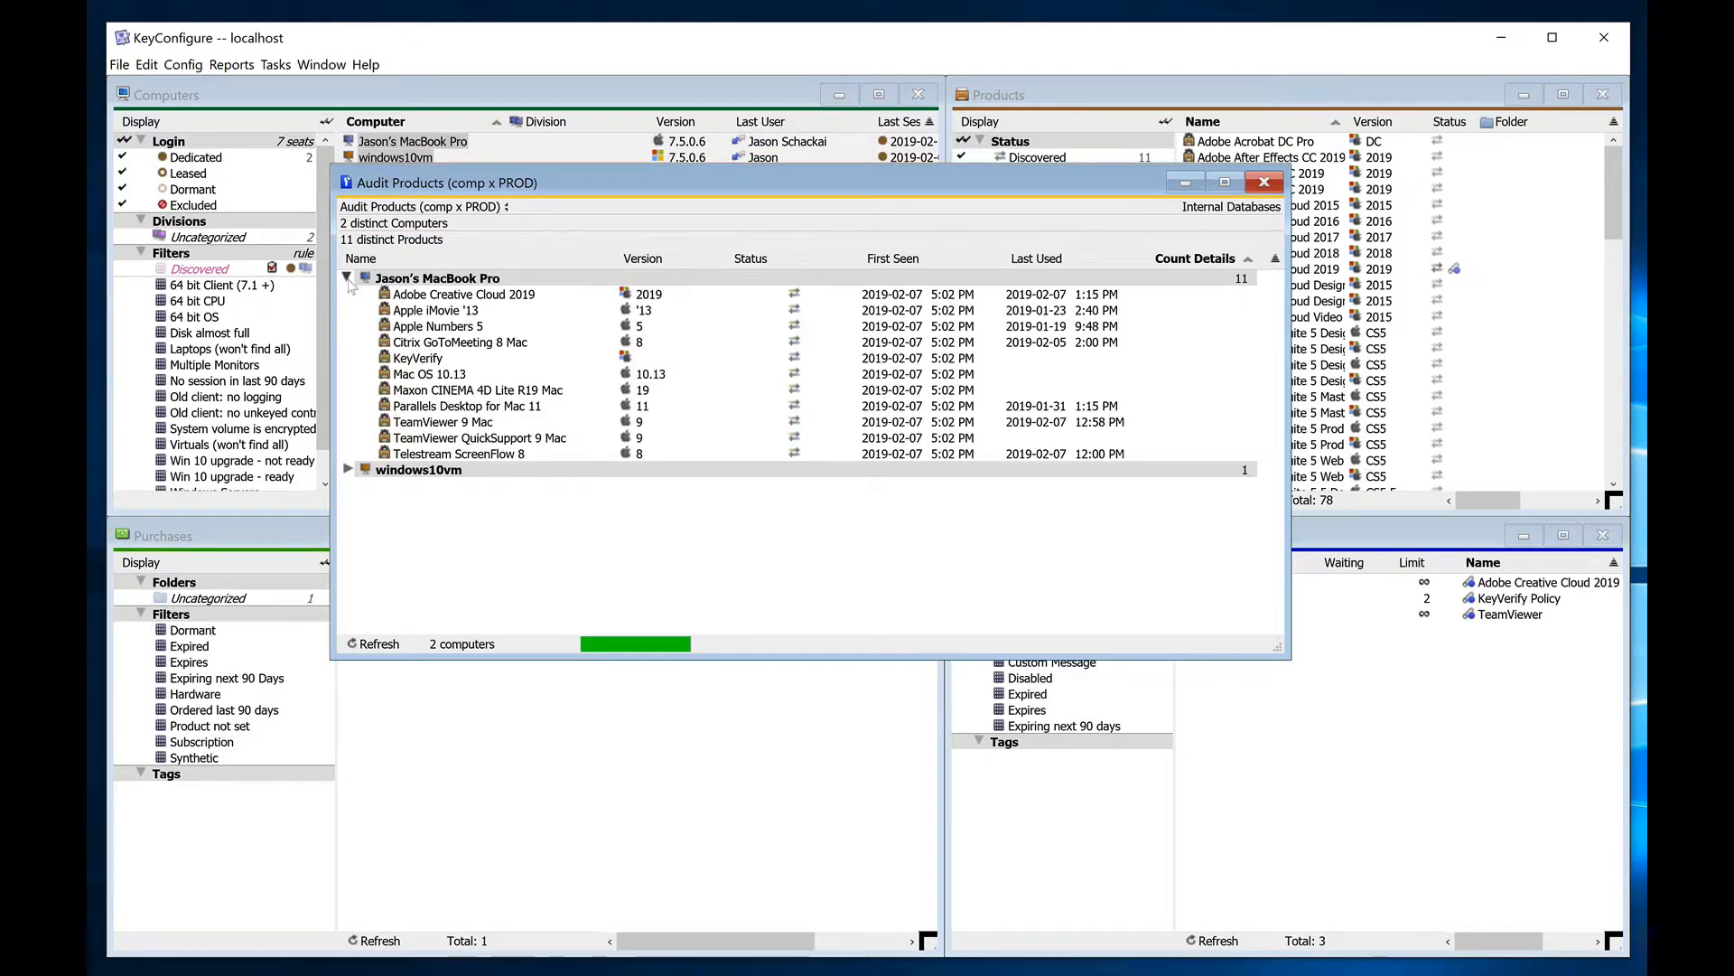